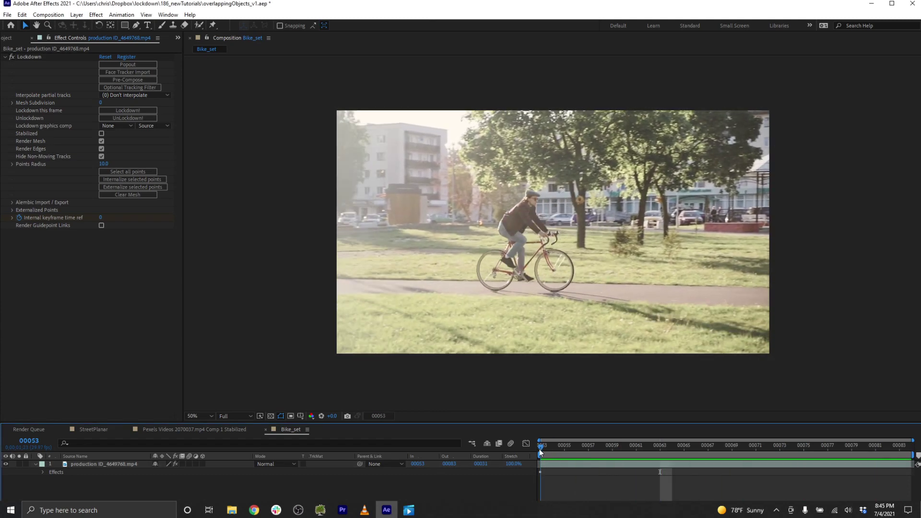
Step: Open the Lockdown popout for the bike clip at its first frame and scrub through the footage
left_click_drag(539, 449, 532, 448)
left_click(141, 65)
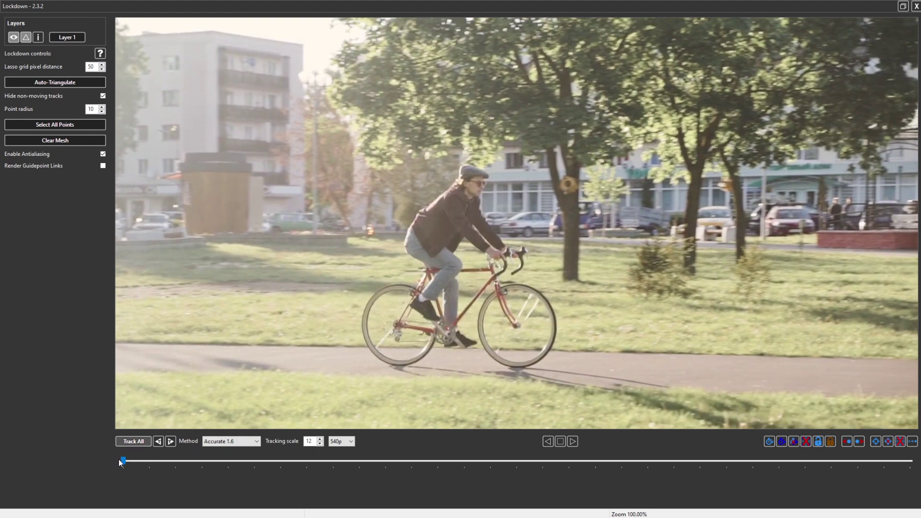
left_click_drag(124, 460, 805, 461)
left_click_drag(738, 470, 44, 454)
Step: Add two tracking points near the tree canopy's outer edge above the cyclist and set the point radius to 30
left_click(467, 131)
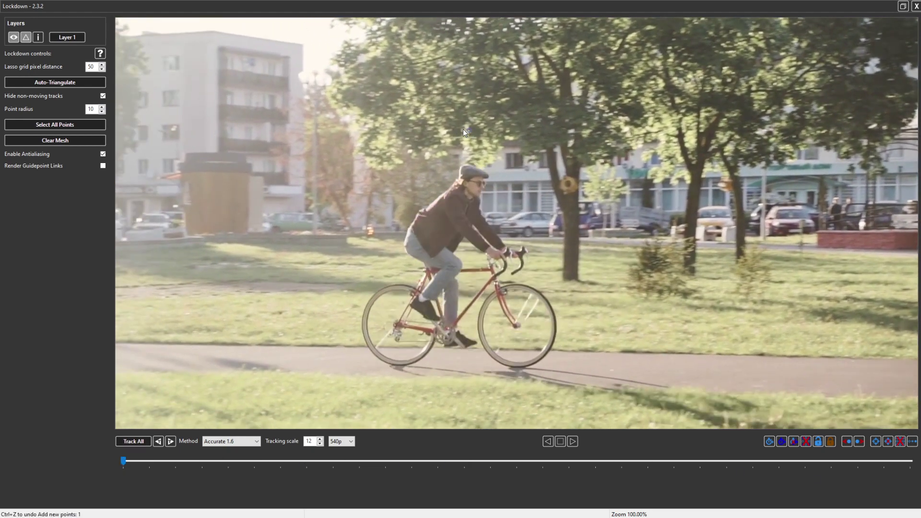
left_click(446, 59)
double_click(91, 109)
type("30")
key("Return")
Step: Add six more tracking points in two rows across the tree canopy and one on the orange ornament on the trunk
left_click(517, 121)
left_click(503, 48)
left_click(562, 39)
left_click(566, 121)
left_click(615, 127)
left_click(657, 46)
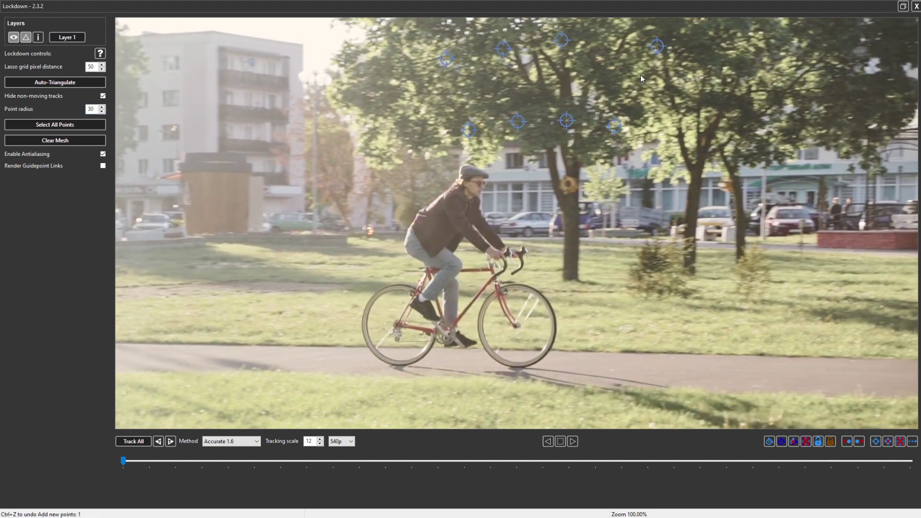
left_click(568, 185)
left_click(589, 173)
Step: Track all points through the clip and return to the first frame
left_click(133, 442)
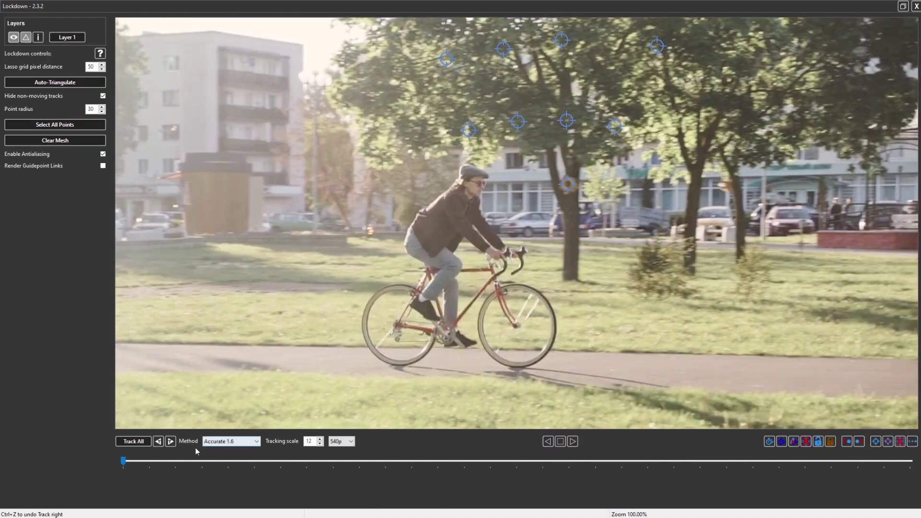
left_click_drag(124, 460, 71, 477)
scroll(586, 203, "up", 5)
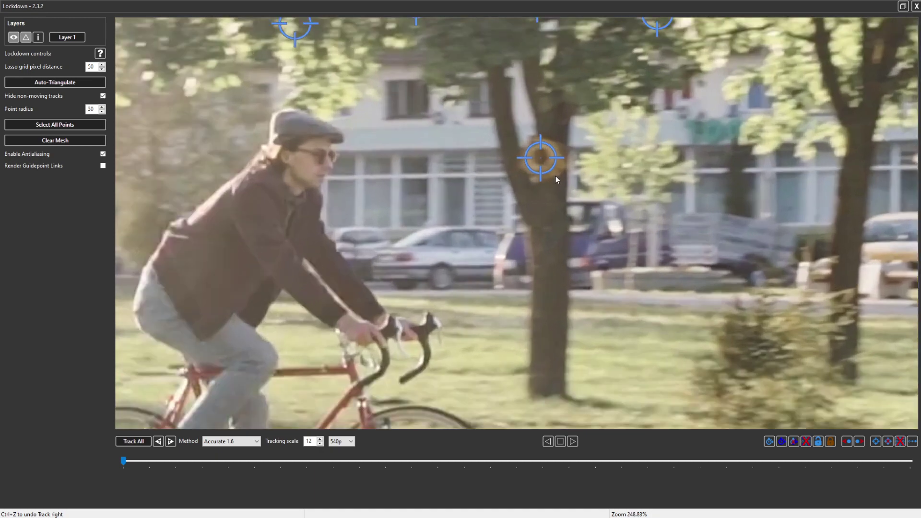
Step: Play through the track of the trunk ornament point to check how it behaves as the cyclist passes
left_click_drag(556, 176, 596, 192)
left_click(581, 175)
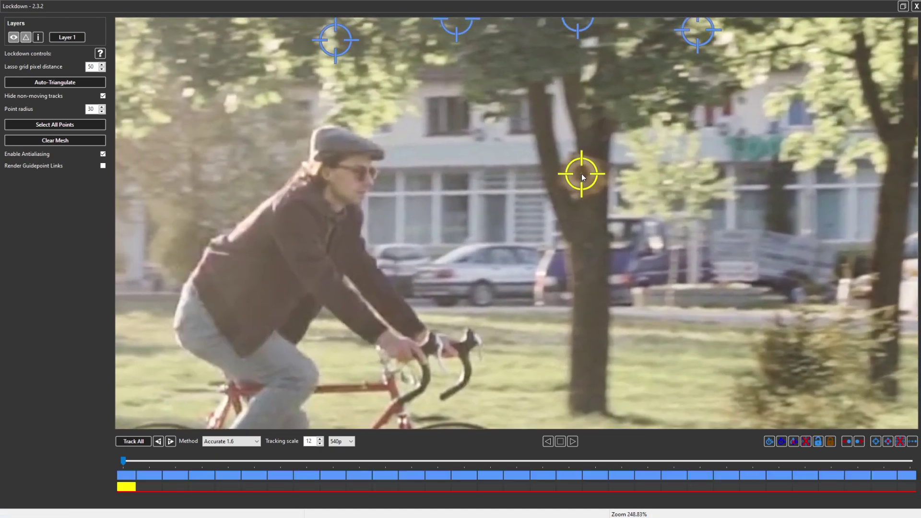
left_click(581, 174)
key("space")
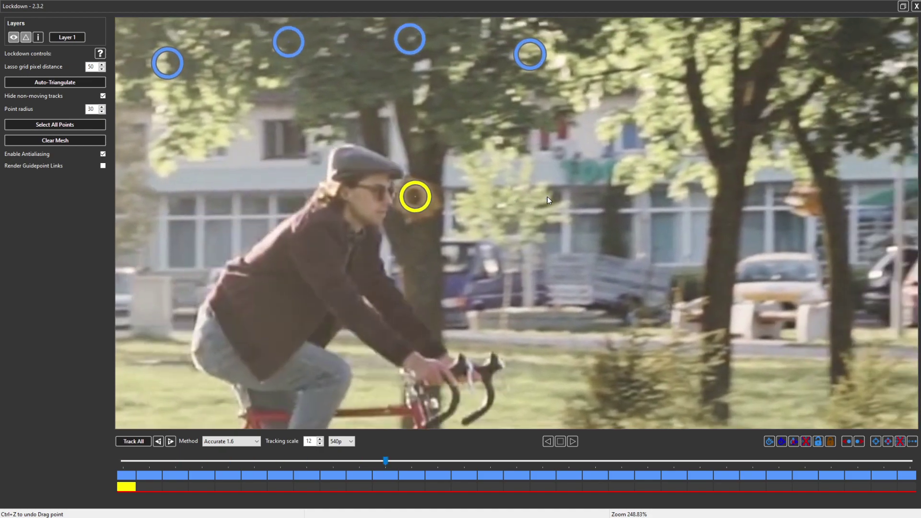
left_click(536, 202)
left_click_drag(509, 203, 680, 180)
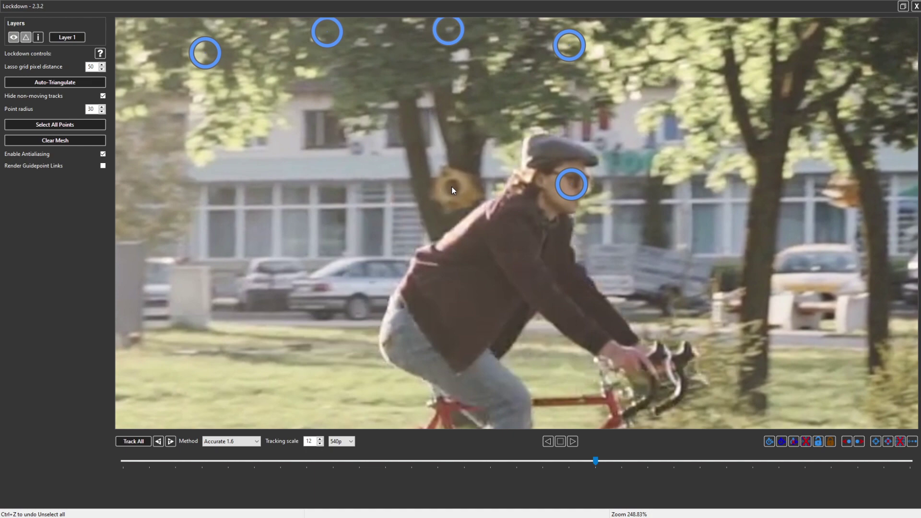
left_click_drag(597, 462, 3, 432)
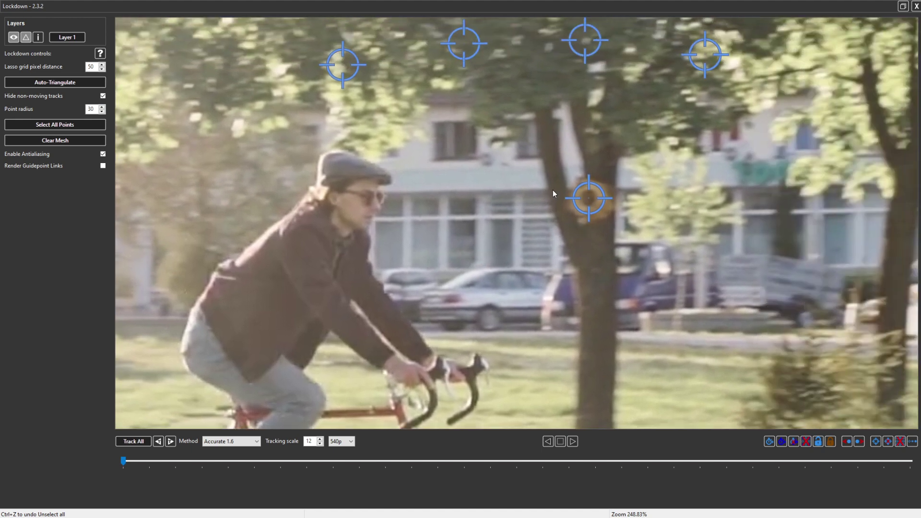
Step: Set the trunk ornament point to not trackable from the frame where the cyclist's face covers the ornament
mouse_move(552, 190)
left_mouse_down()
mouse_move(618, 239)
mouse_move(626, 178)
mouse_move(600, 160)
left_mouse_up()
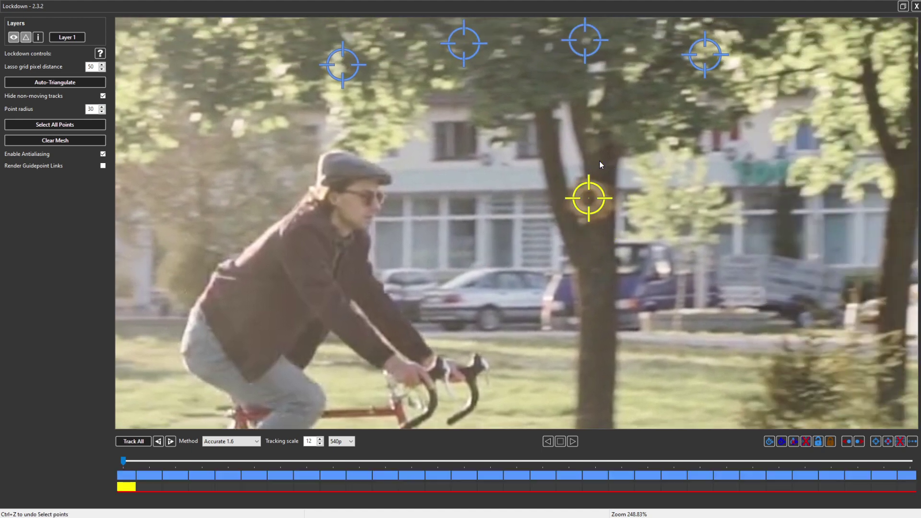
key("space")
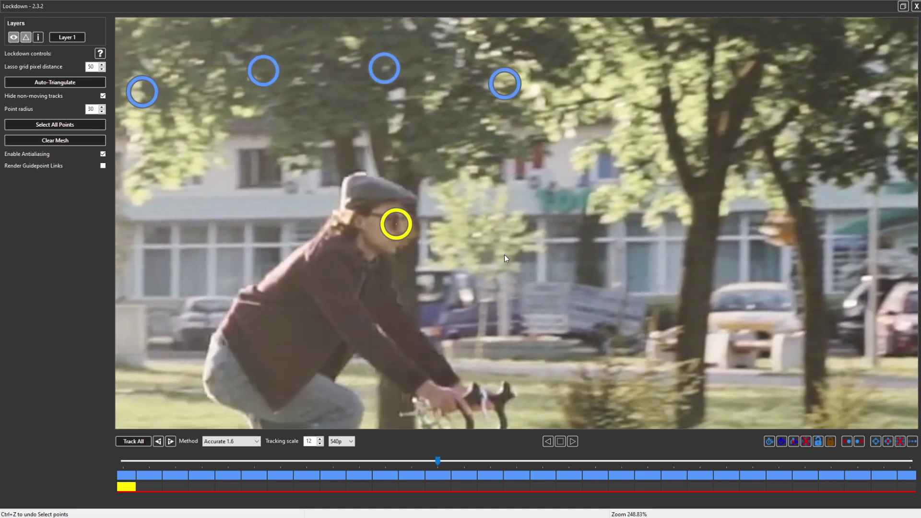
left_click(782, 441)
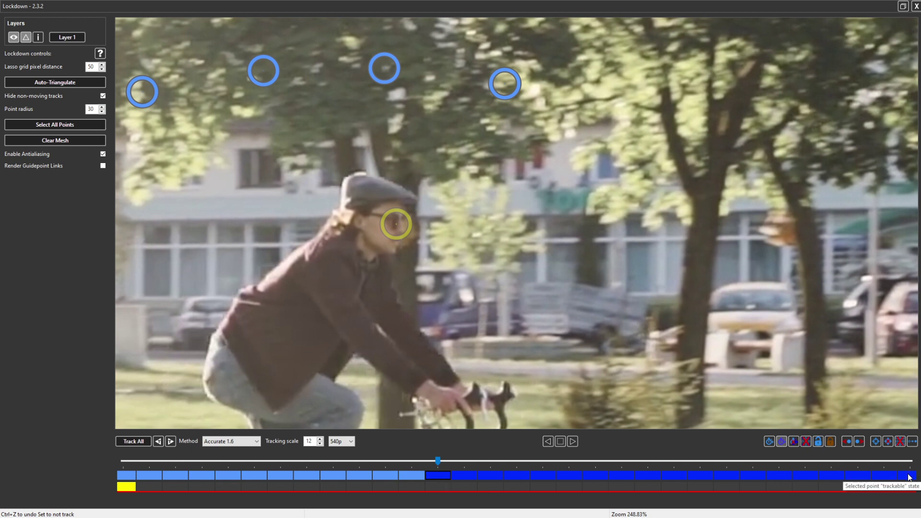
Step: Start the ornament point's untrackable range one frame earlier and delete the redundant trackable key on the following frame
key("Left")
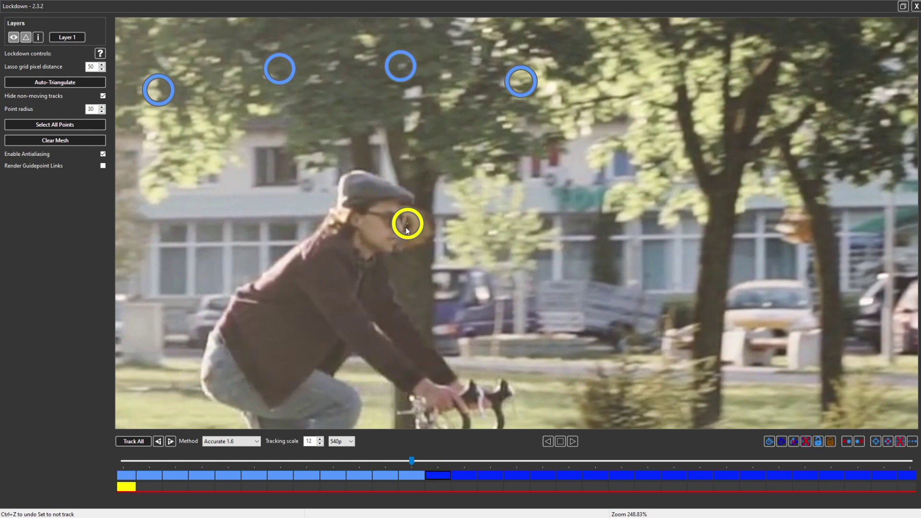
left_click(781, 442)
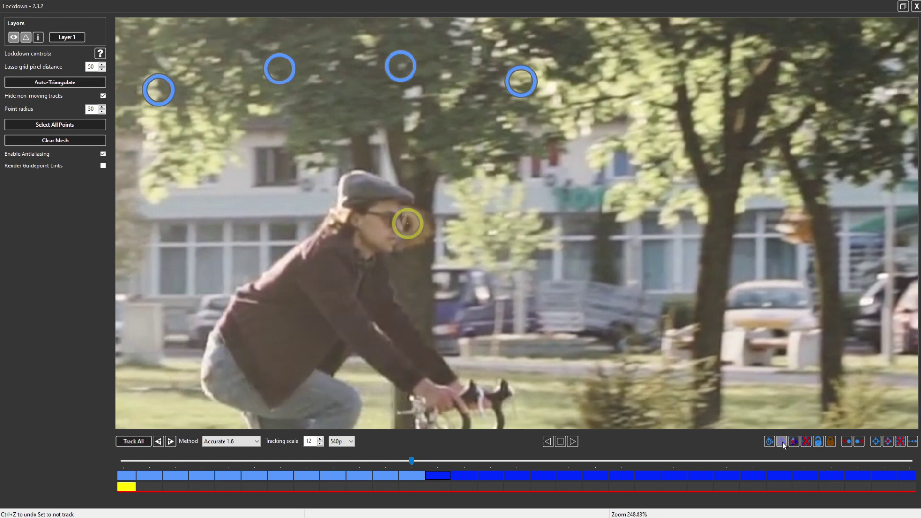
key("Right")
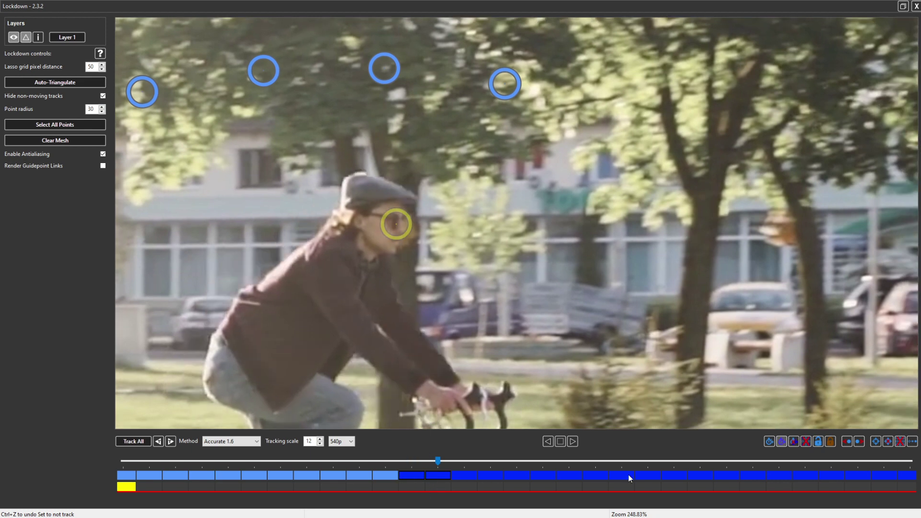
left_click(794, 441)
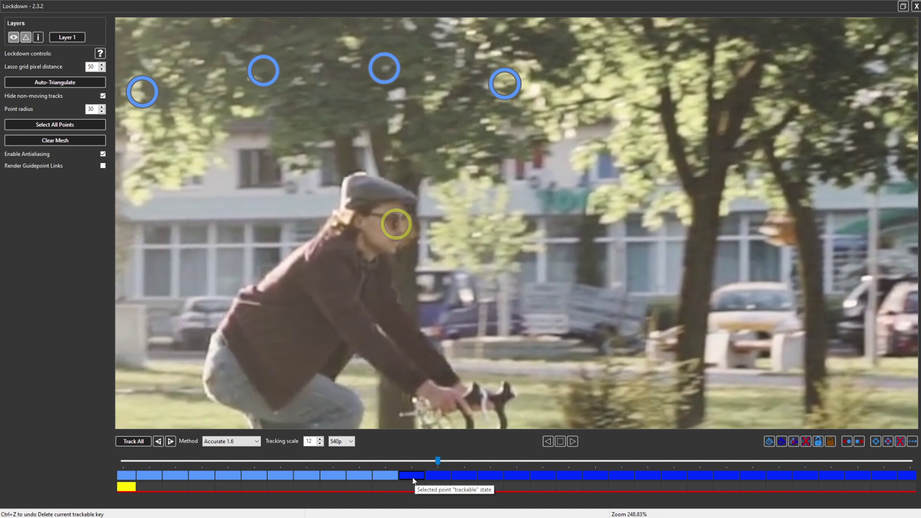
key("Left")
key("Left")
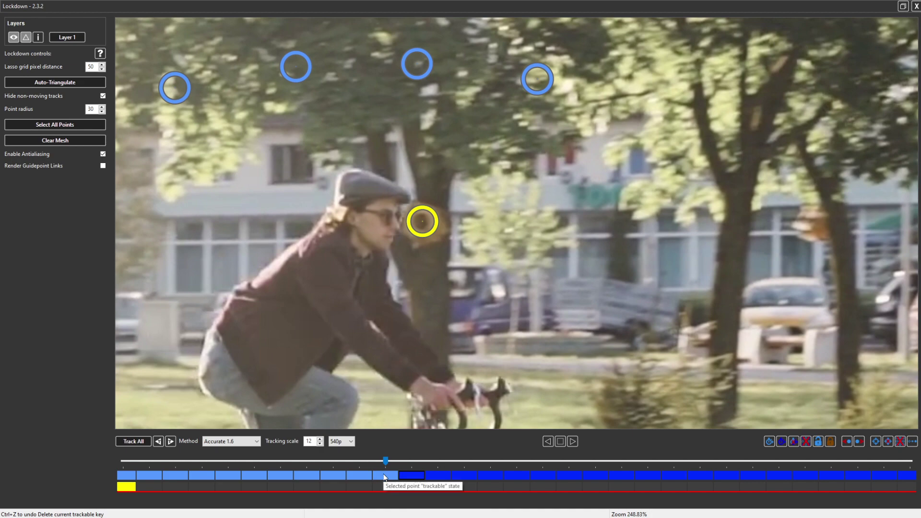
left_click(413, 476)
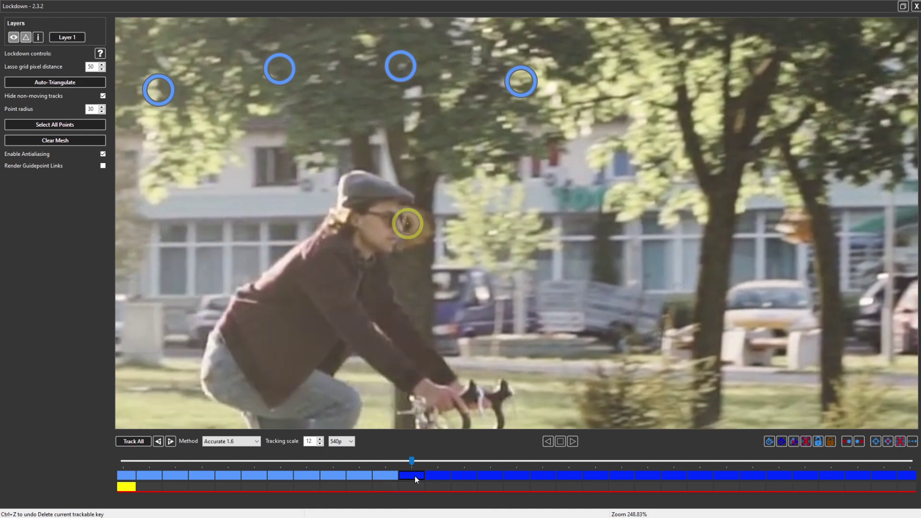
Step: Make the point trackable again at the frame where the ornament reappears behind the cyclist, and move it onto the ornament's centre
key("Right")
key("Right")
key("Right")
key("Right")
key("Right")
key("Right")
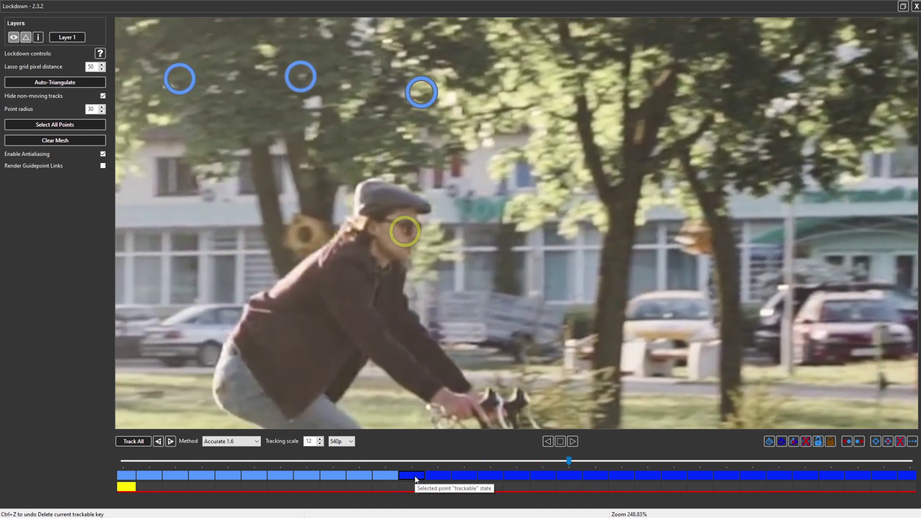
left_click(769, 441)
left_click_drag(471, 292, 604, 278)
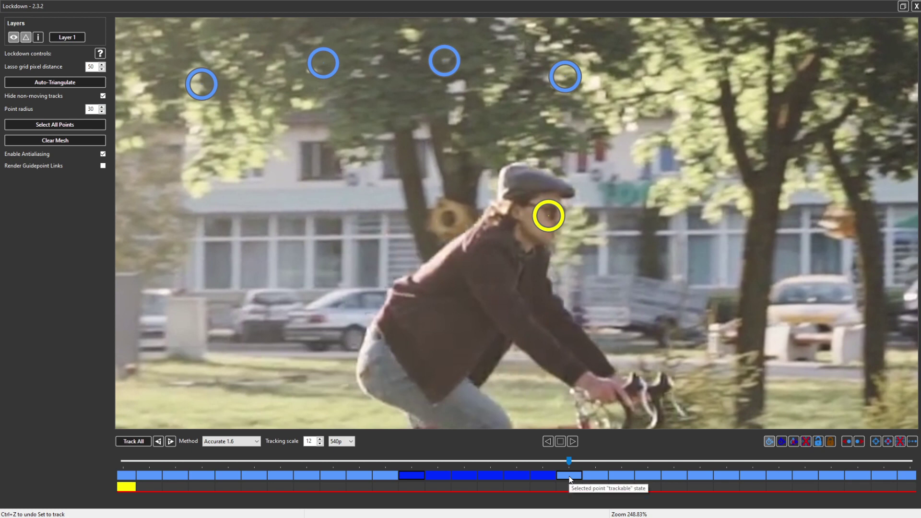
left_click_drag(554, 217, 456, 217)
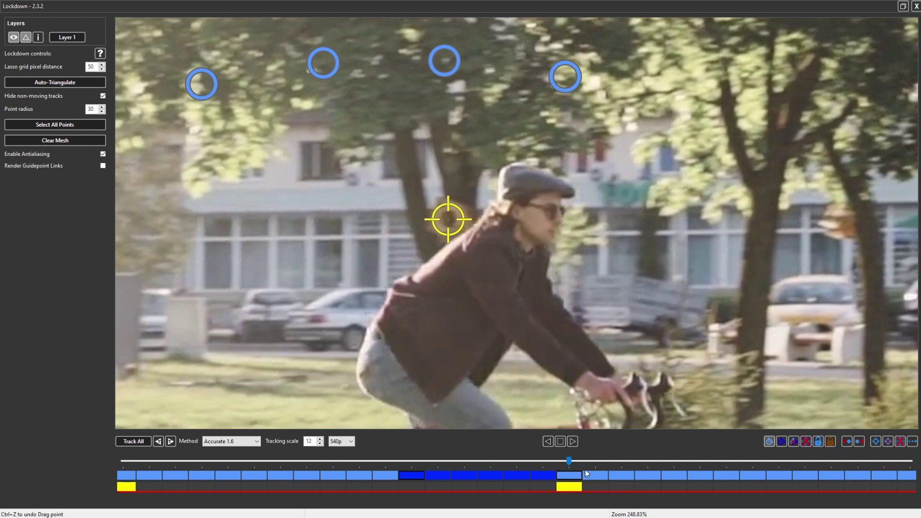
Step: Return to the first frame and run the track on all points again
left_click_drag(568, 461, 123, 460)
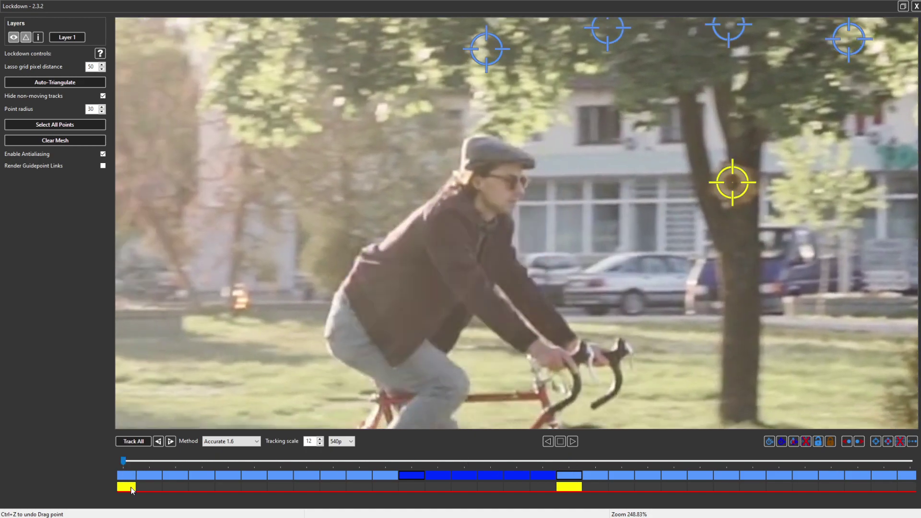
left_click(488, 290)
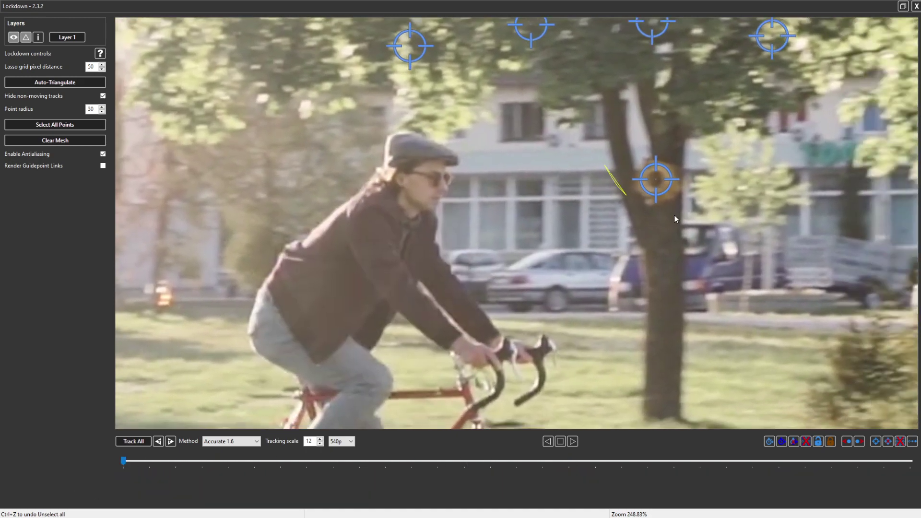
left_click(655, 180)
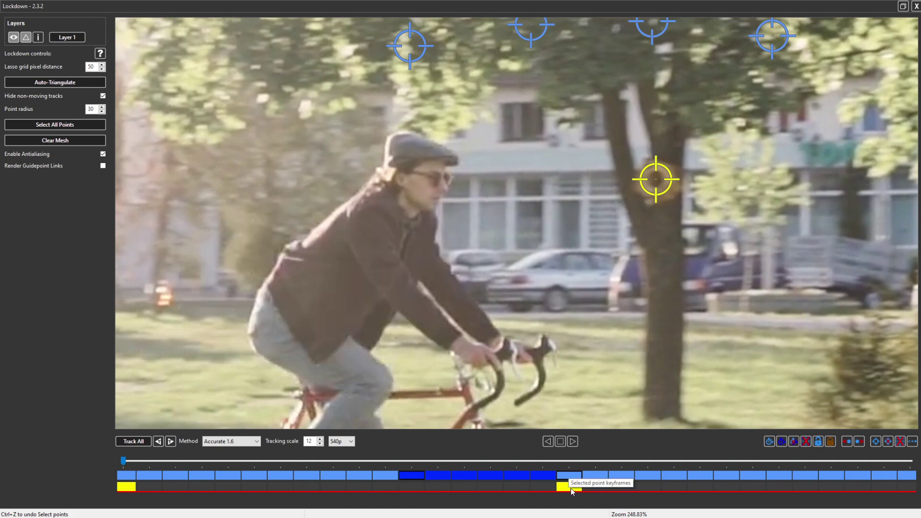
scroll(626, 241, "down", 3)
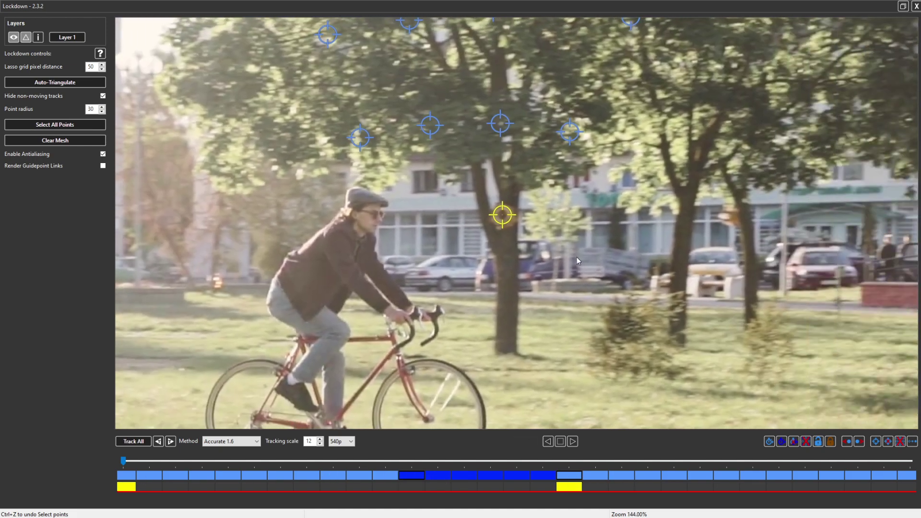
left_click(582, 281)
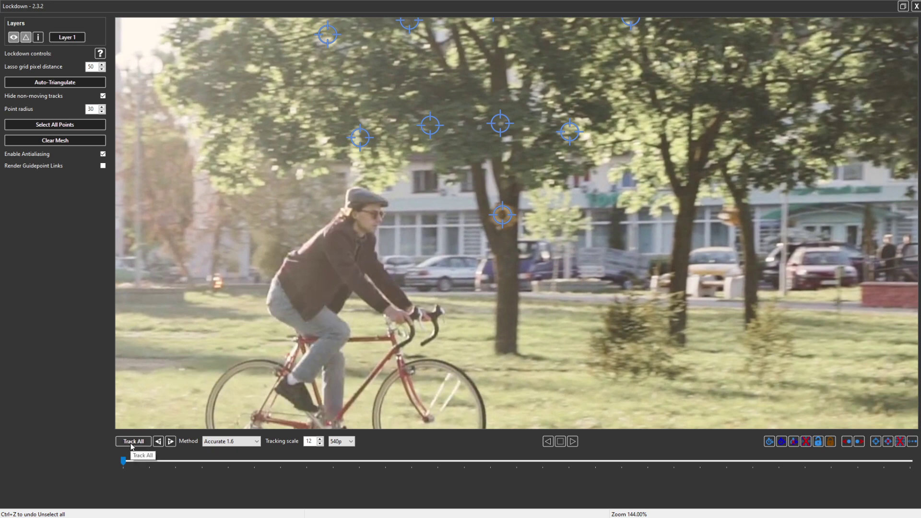
left_click(502, 215)
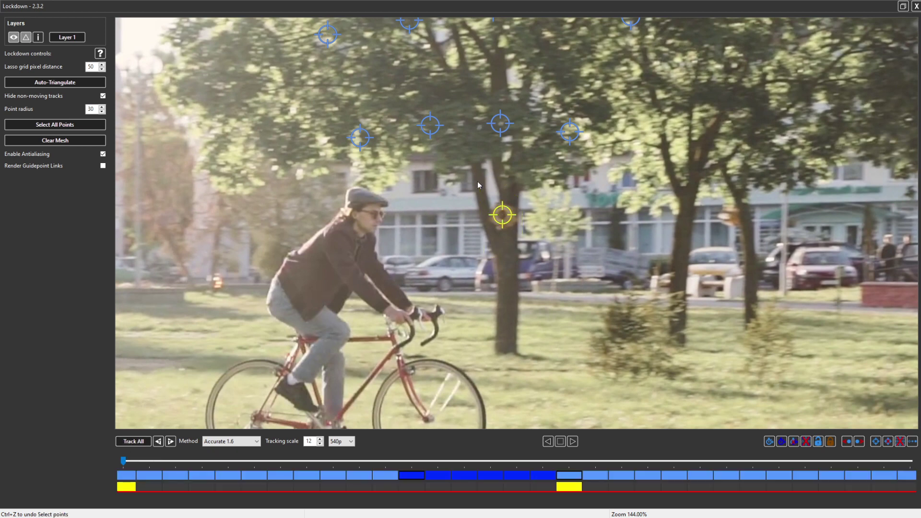
left_click(139, 444)
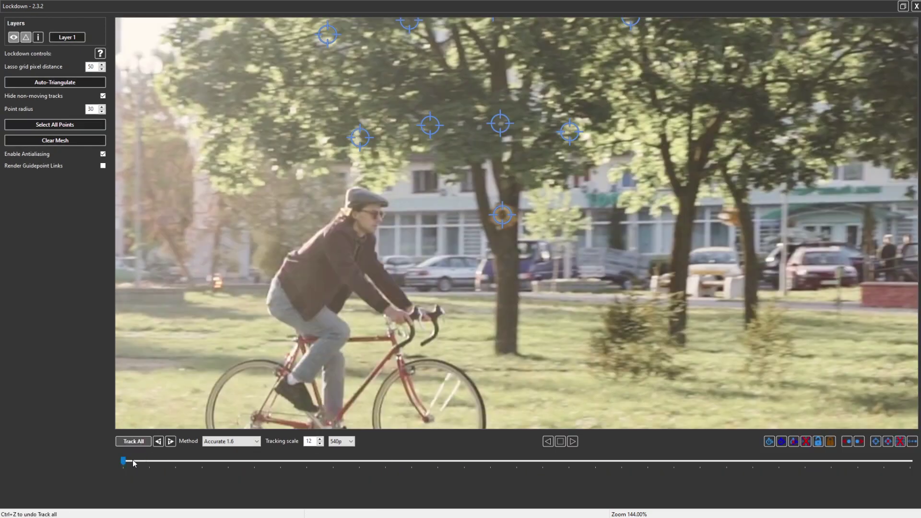
Step: Scrub the new track up to the occlusion and inspect the ornament point's trackable states and keyframes
left_click_drag(125, 462, 386, 466)
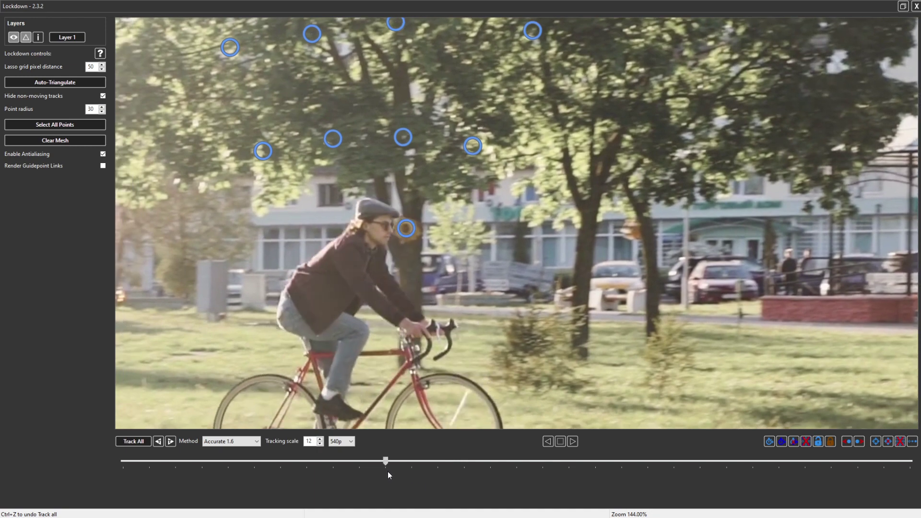
left_click_drag(388, 471, 359, 475)
left_click(415, 227)
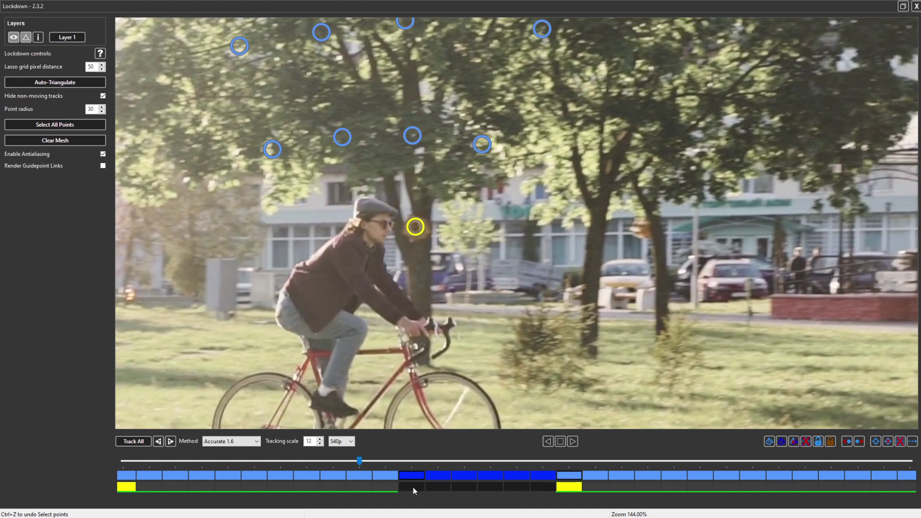
scroll(467, 299, "down", 1)
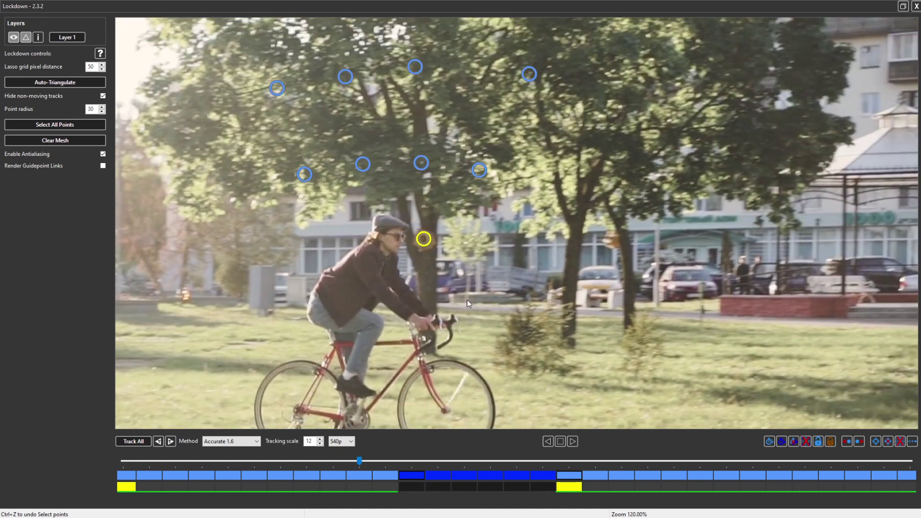
left_click_drag(467, 299, 535, 317)
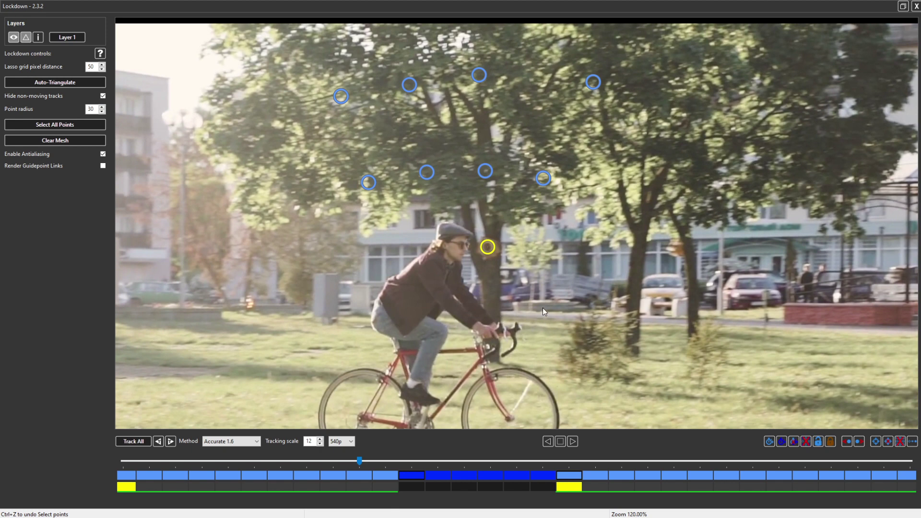
left_click(543, 308)
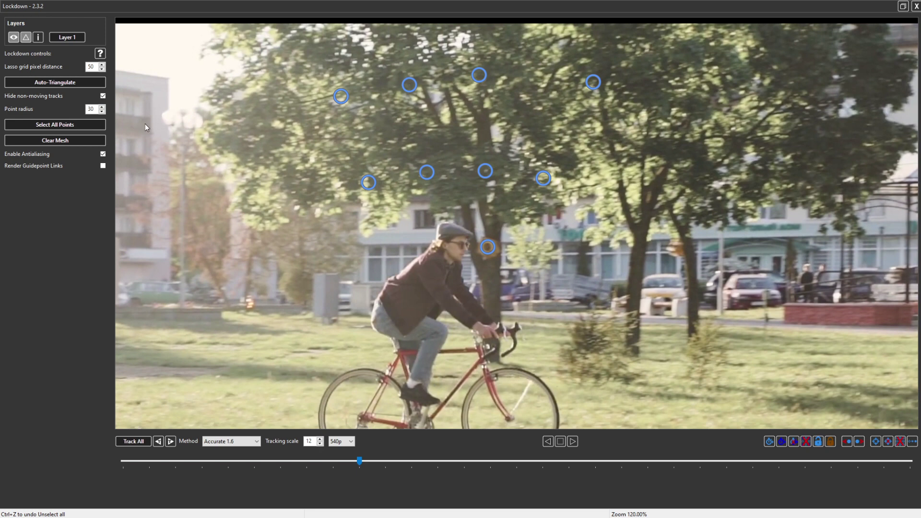
Step: Set Layer 1's interpolation of partial tracks to Position/scale/rotate and scrub back to check the points
left_click(37, 38)
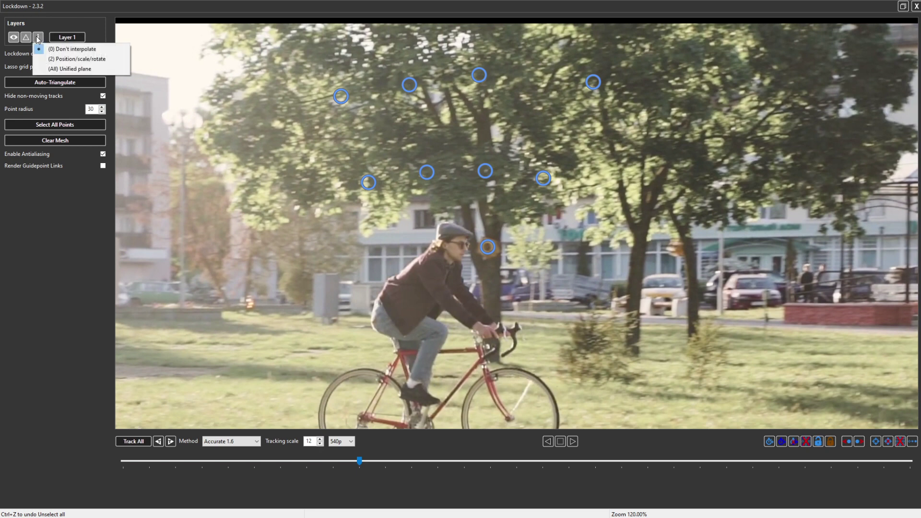
left_click(54, 59)
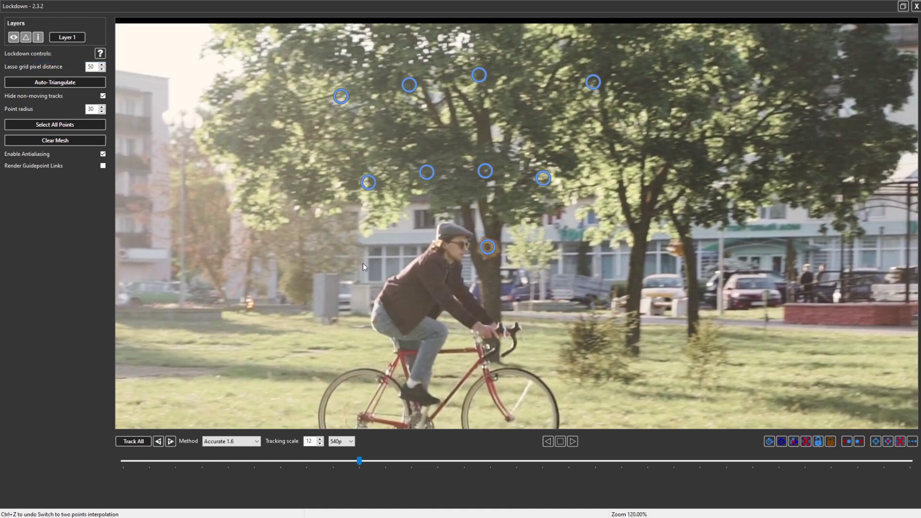
left_click_drag(359, 460, 273, 476)
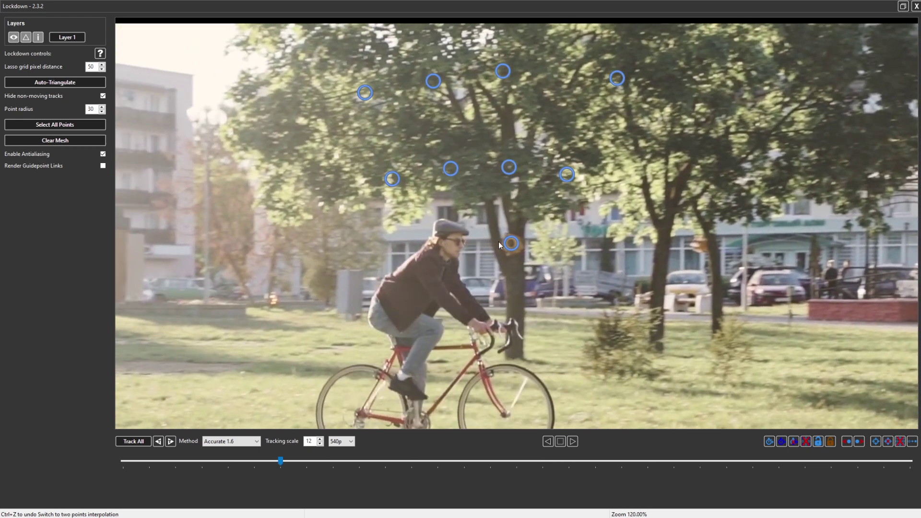
Step: Select the ornament point, turn on Render Guidepoint Links and scrub the start of the occlusion to inspect its links to neighbouring points
left_click_drag(503, 273, 542, 297)
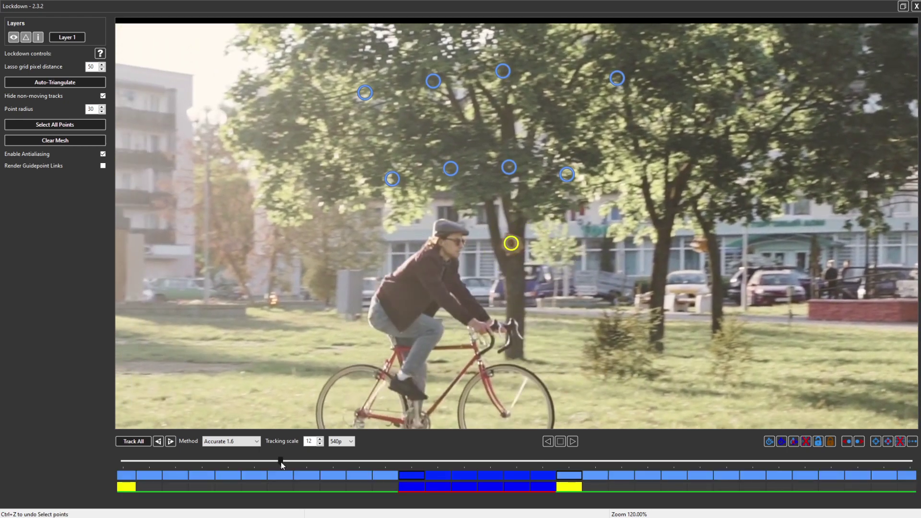
left_click_drag(283, 461, 425, 461)
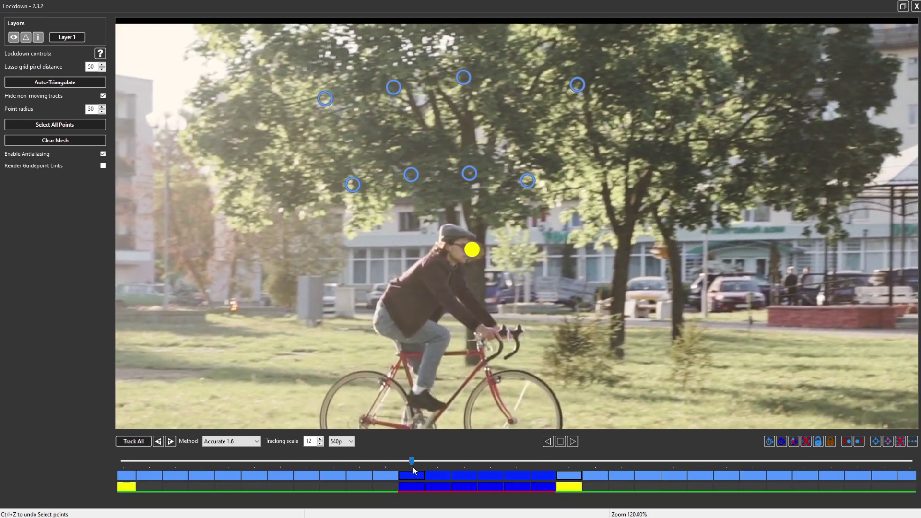
left_click(102, 166)
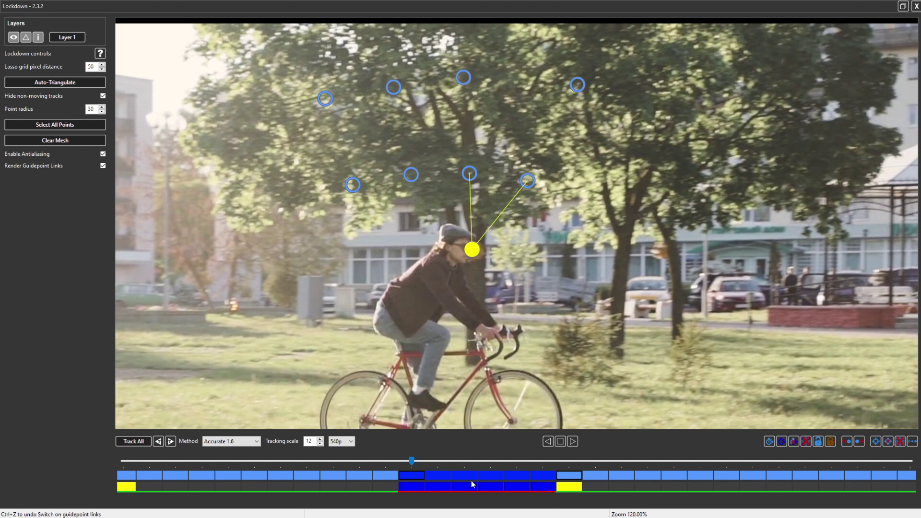
left_click_drag(415, 462, 399, 471)
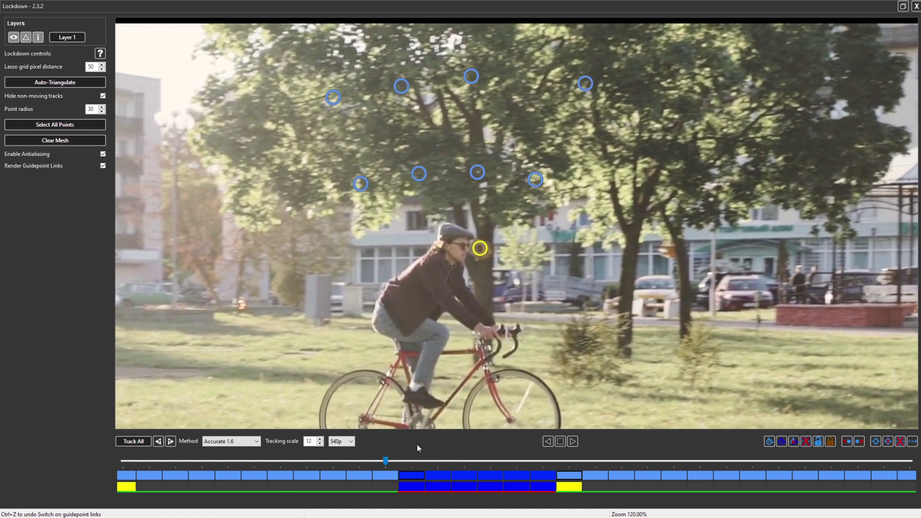
left_click(412, 461)
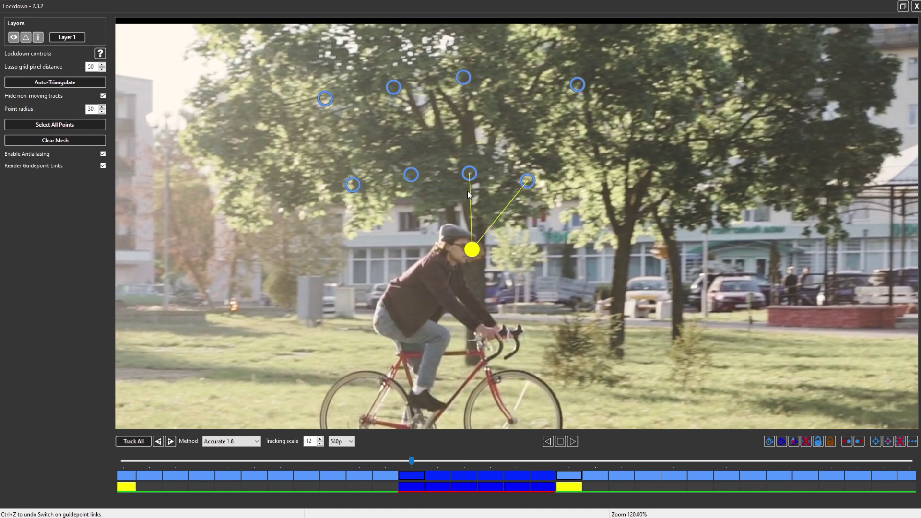
Step: Add a point at the base of the tree trunk on the first frame and track it forward
left_click(377, 387)
left_click_drag(412, 463, 56, 455)
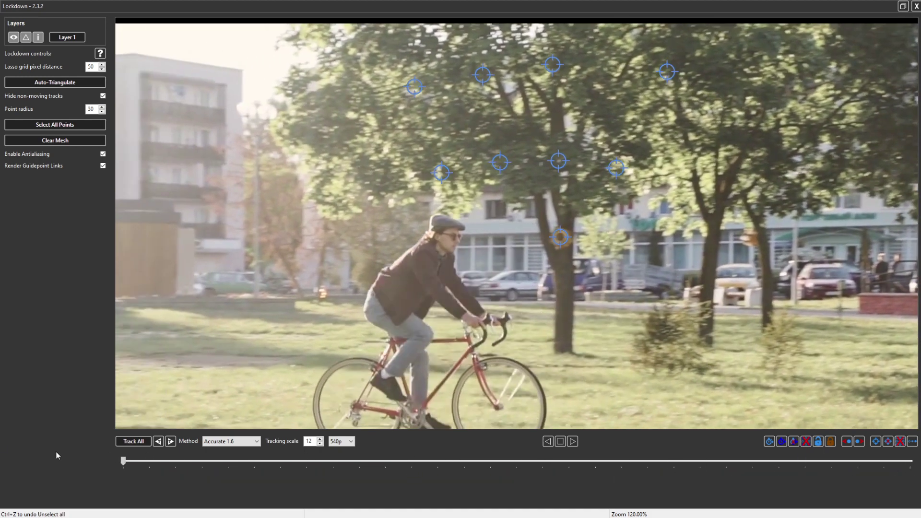
left_click(563, 352)
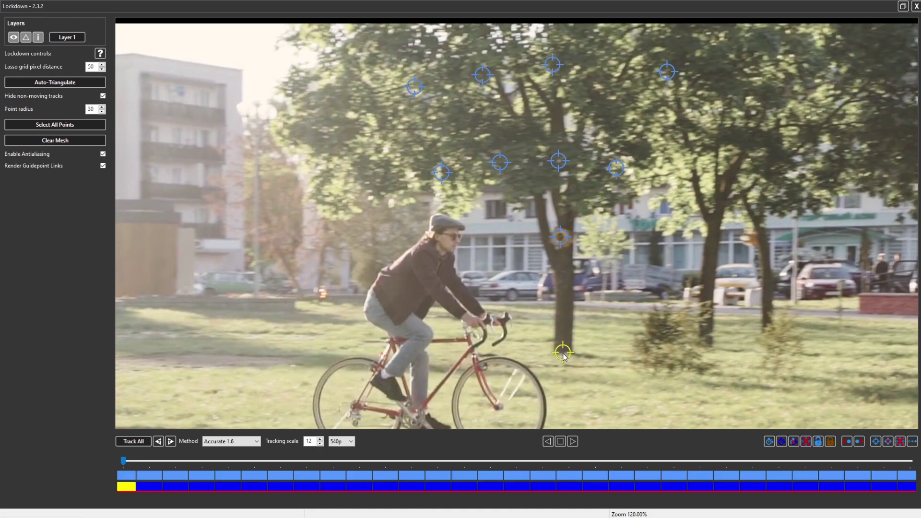
left_click(171, 441)
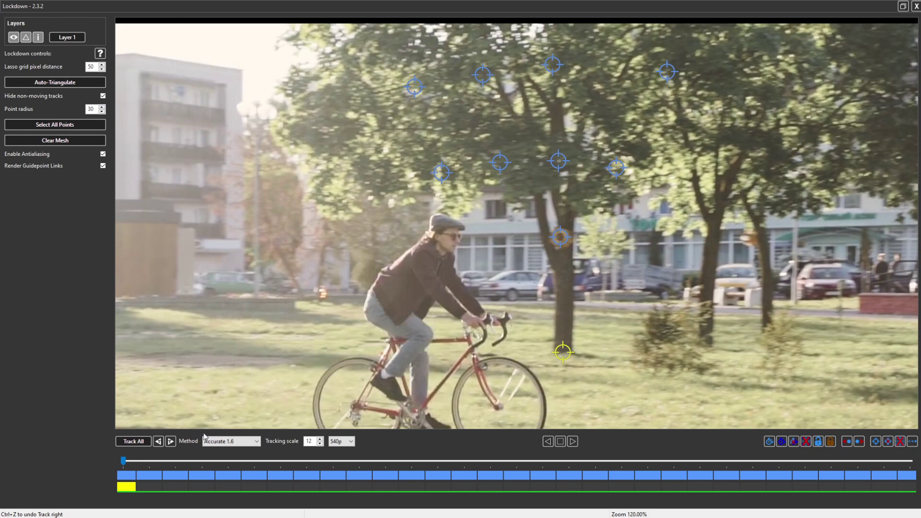
Step: Place the trunk-base point before and after the front wheel covers it and on the last frame, making only the covered frames untrackable
left_click_drag(125, 464, 281, 473)
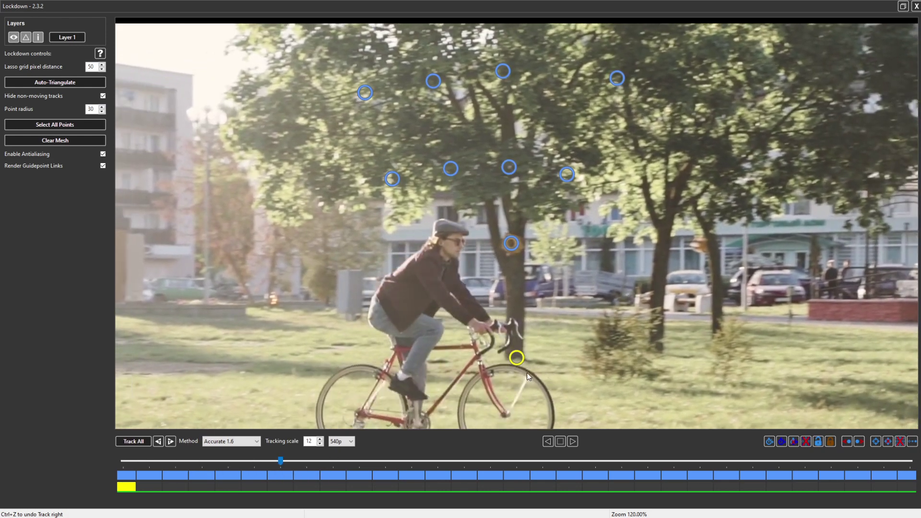
left_click_drag(516, 358, 514, 361)
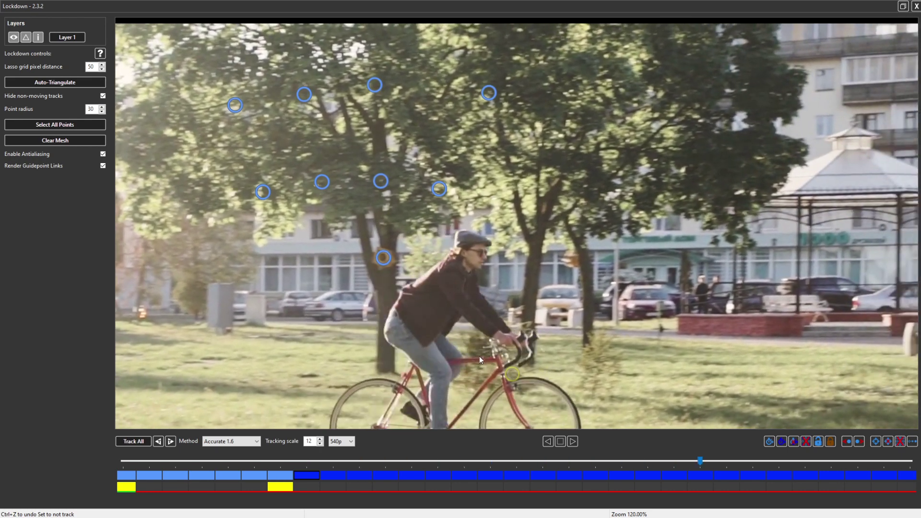
key("Right")
left_click_drag(511, 375, 369, 371)
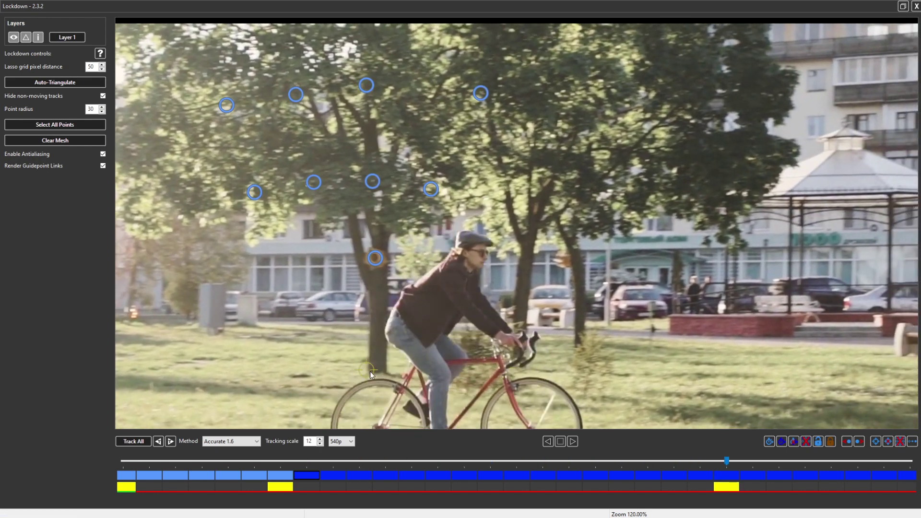
left_click(770, 442)
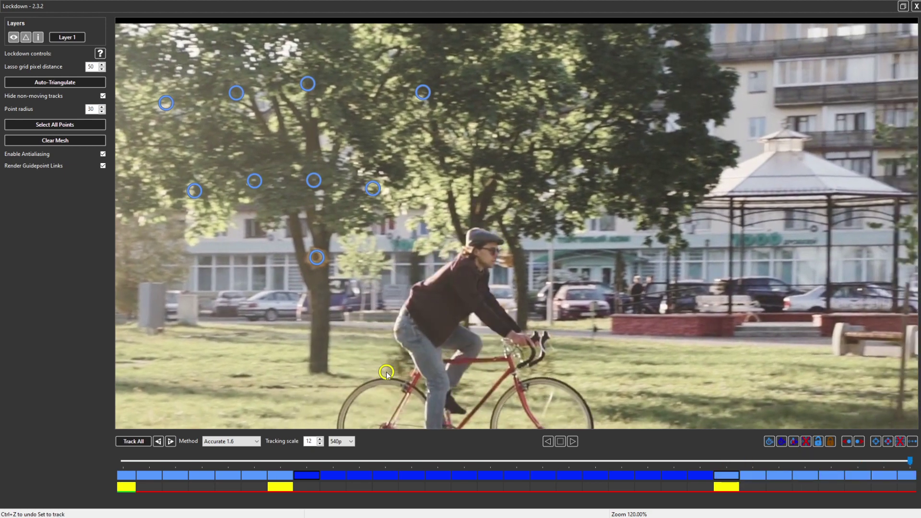
left_click_drag(387, 374, 412, 327)
left_click(412, 327)
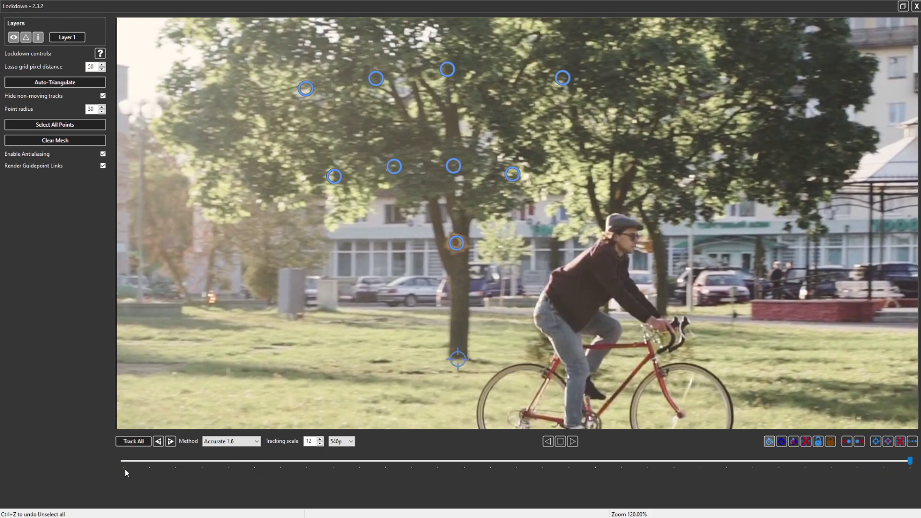
Step: Run the track on all points again and return to the first frame to review the result
left_click(134, 442)
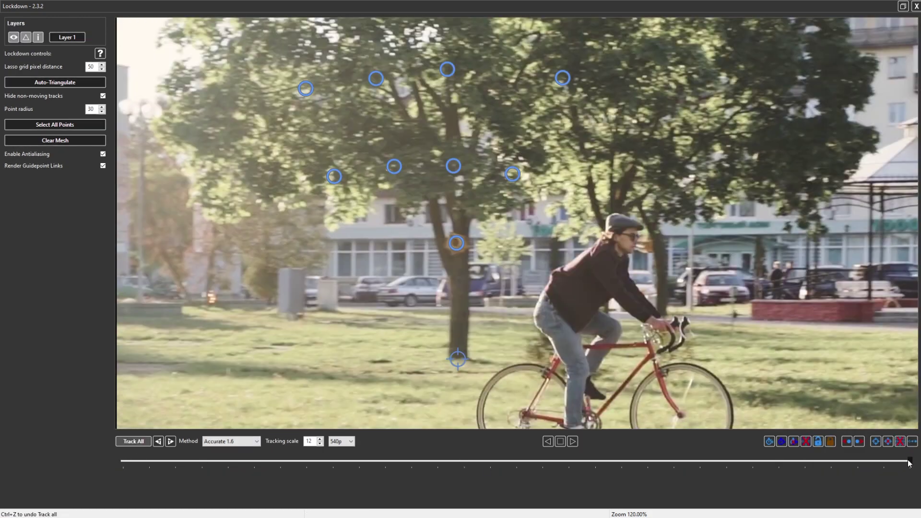
mouse_move(909, 460)
left_mouse_down()
mouse_move(1, 433)
mouse_move(551, 437)
mouse_move(911, 448)
mouse_move(220, 437)
mouse_move(910, 461)
left_mouse_up()
left_click_drag(910, 461, 11, 399)
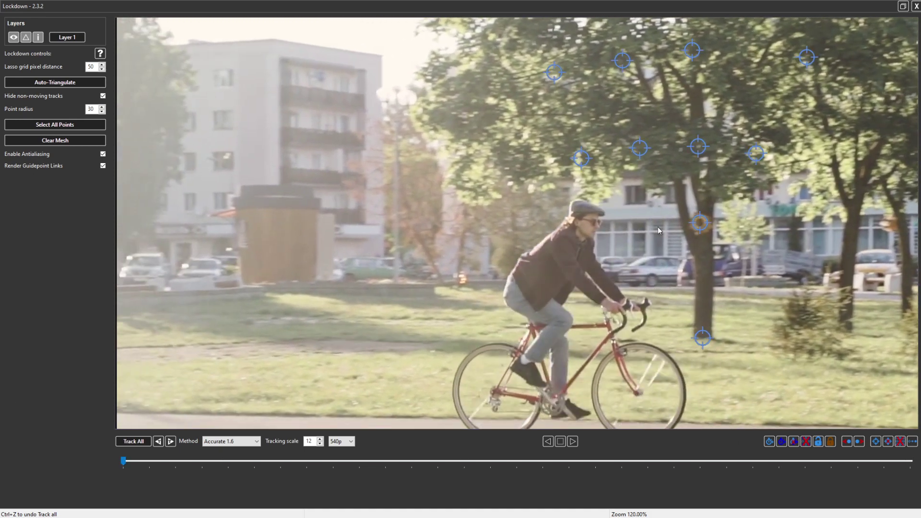
left_click_drag(657, 226, 461, 245)
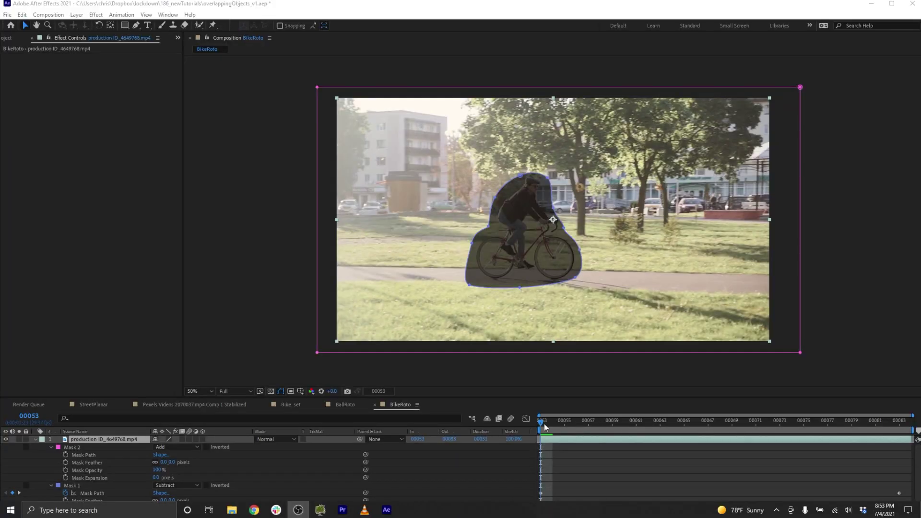
key("space")
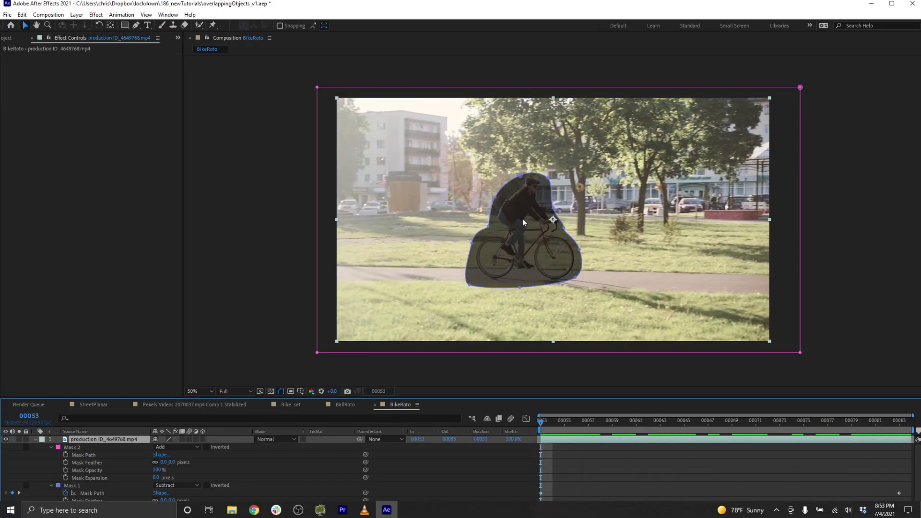
Step: In After Effects, delete Mask 1 and Mask 2 from the footage layer in the BikeRoto composition
left_click(76, 446)
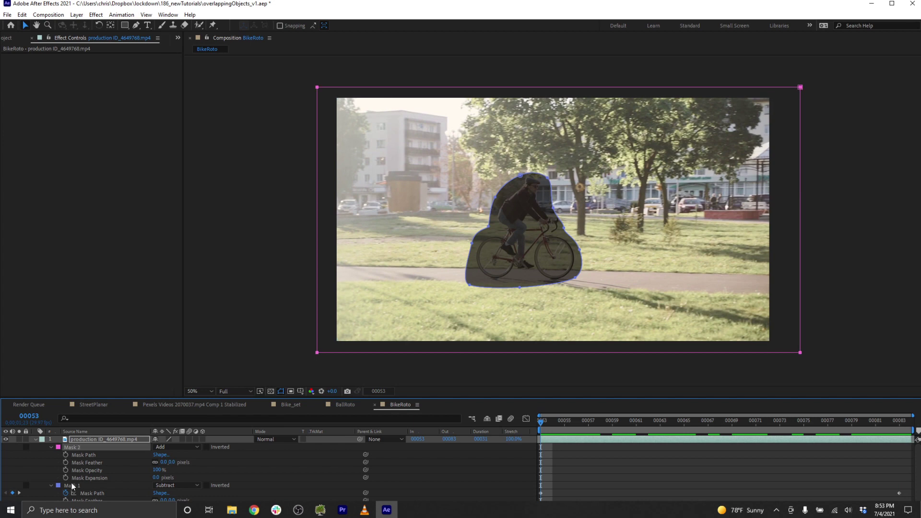
left_click(73, 485, "shift")
key("Delete")
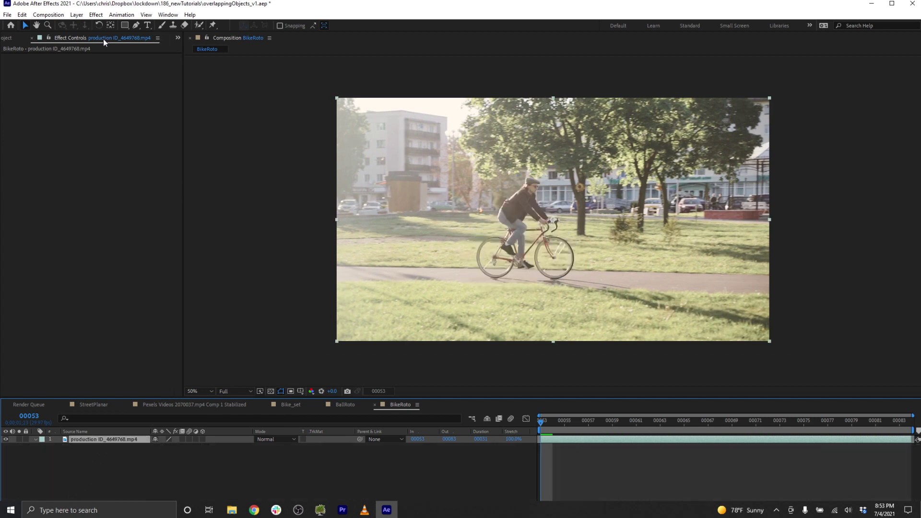
Step: Draw a rectangular mask on the footage layer that extends past all edges of the frame
left_click(124, 25)
left_click_drag(304, 79, 787, 356)
left_click(136, 438)
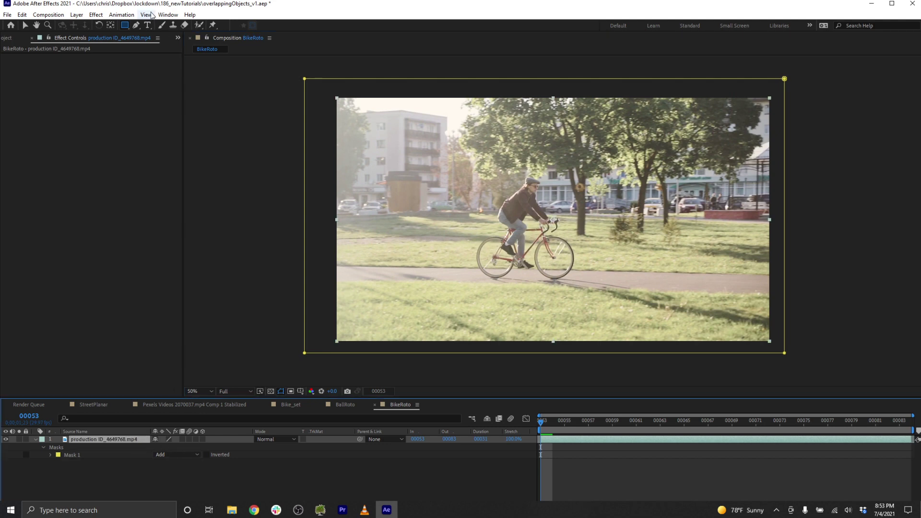
Step: Draw a closed Pen tool mask loosely around the cyclist and bicycle at frame 00053
left_click(136, 25)
left_click(550, 286)
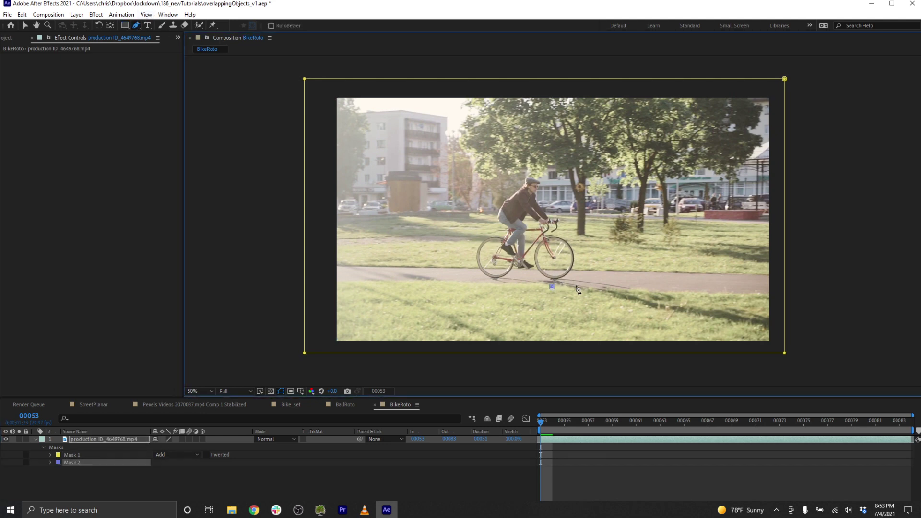
left_click_drag(585, 259, 548, 193)
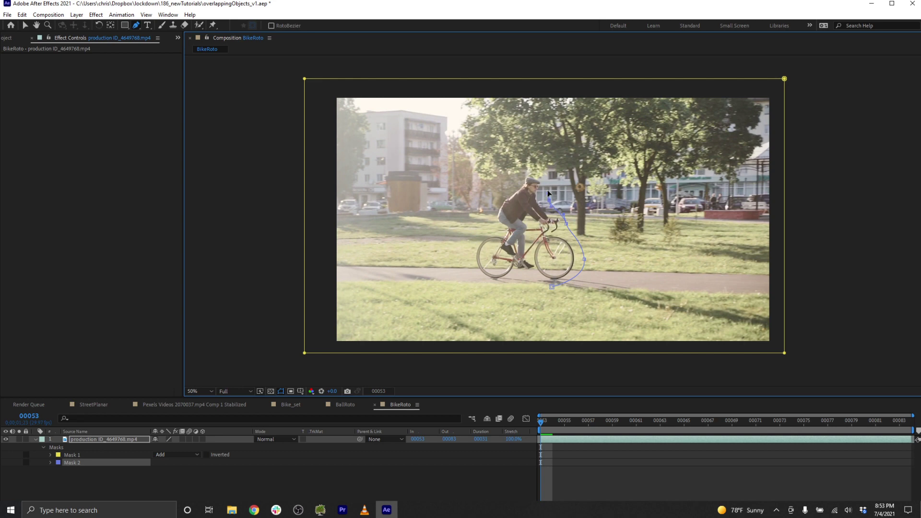
left_click(516, 179)
left_click(486, 228)
left_click_drag(471, 240, 468, 249)
left_click(552, 287)
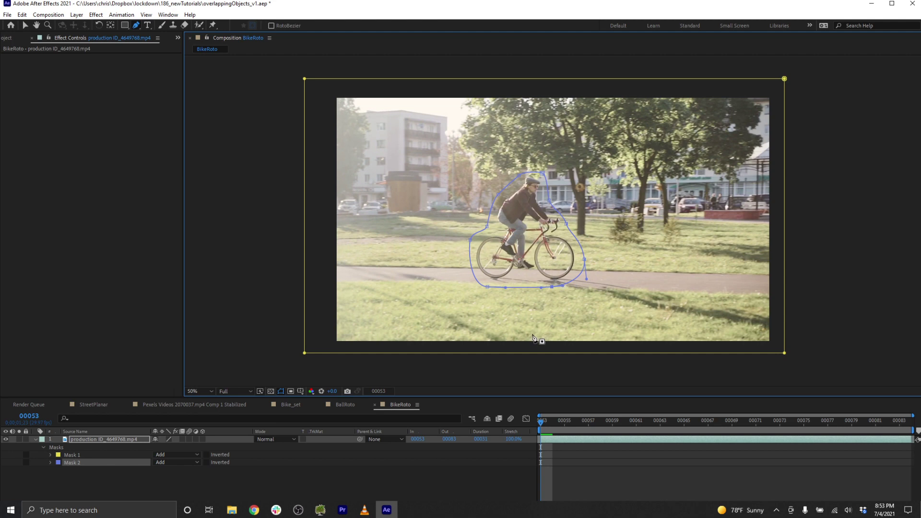
Step: Reveal the mask properties and start keyframing Mask 2's path at frame 00053
key("m")
key("m")
key("m")
key("m")
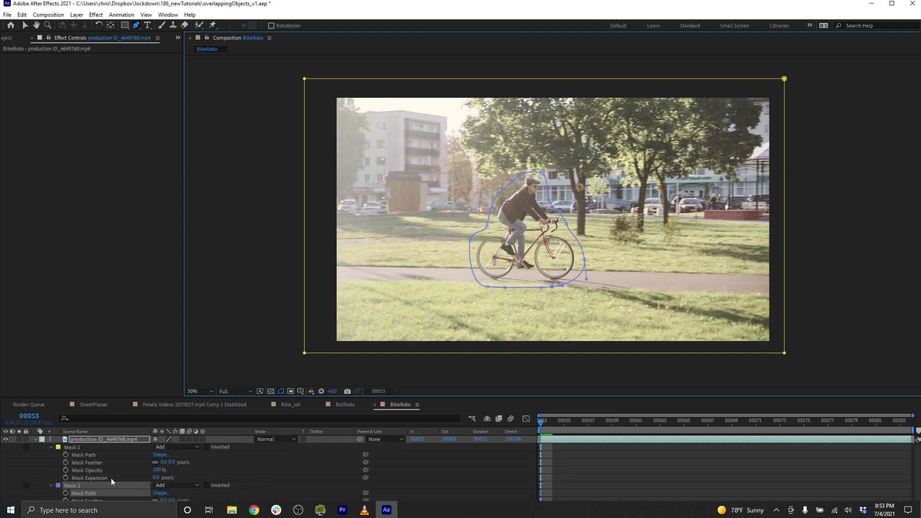
scroll(91, 481, "down", 1)
left_click(66, 483)
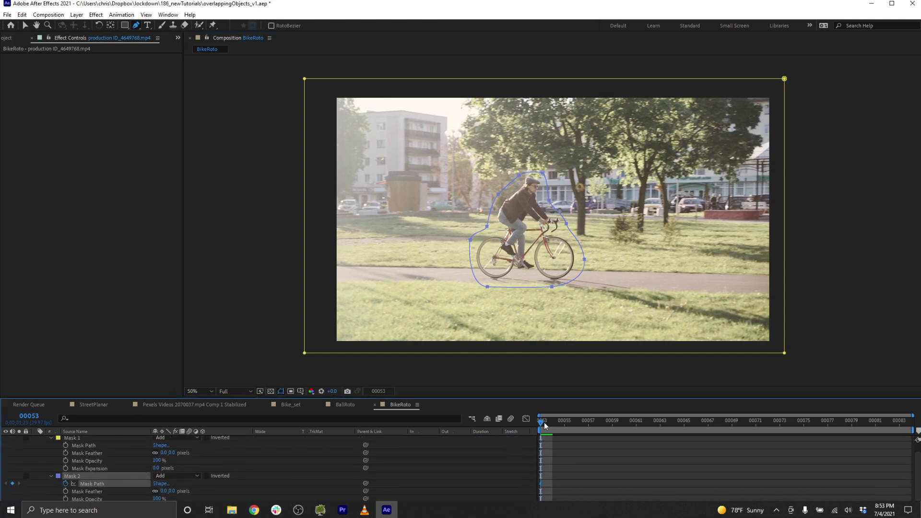
Step: Shift Mask 2 to fit around the cyclist at frames 00083 and 00066, keyframing its path
left_click_drag(544, 423, 899, 424)
key("v")
double_click(487, 287)
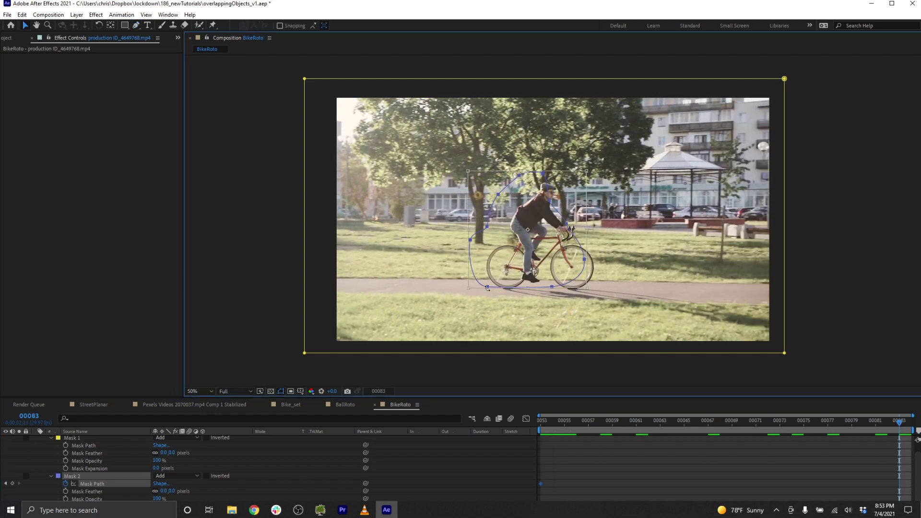
left_click_drag(494, 270, 508, 277)
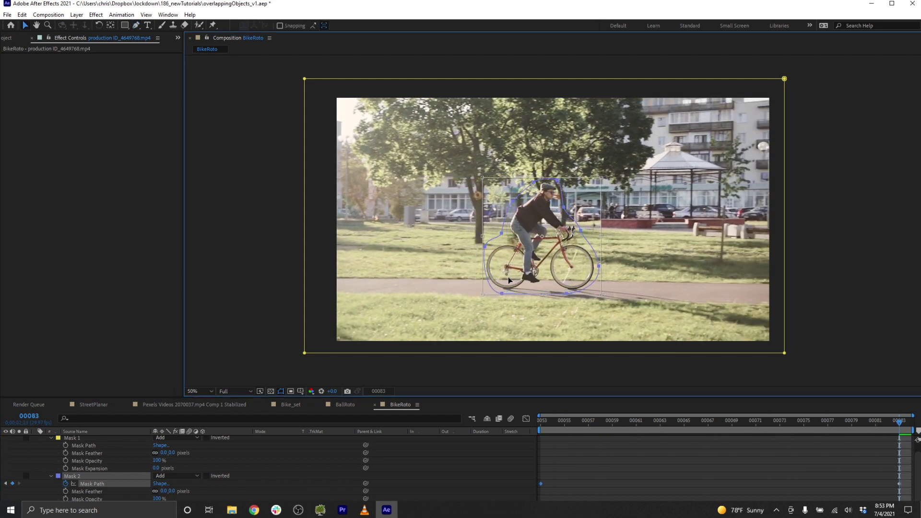
left_click_drag(801, 425, 696, 429)
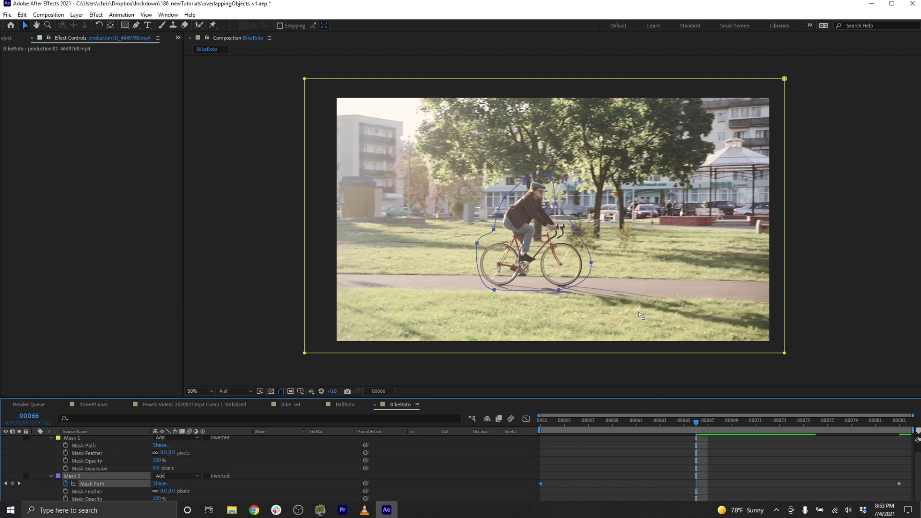
left_click_drag(557, 206, 555, 206)
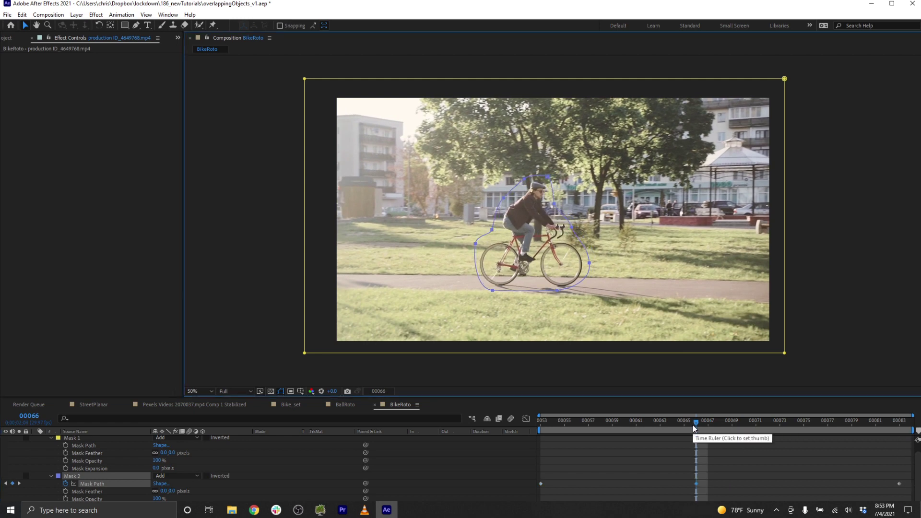
Step: Set Mask 2's mode to Subtract and scrub back to frame 00053 to check the cut-out
left_click_drag(685, 397, 690, 370)
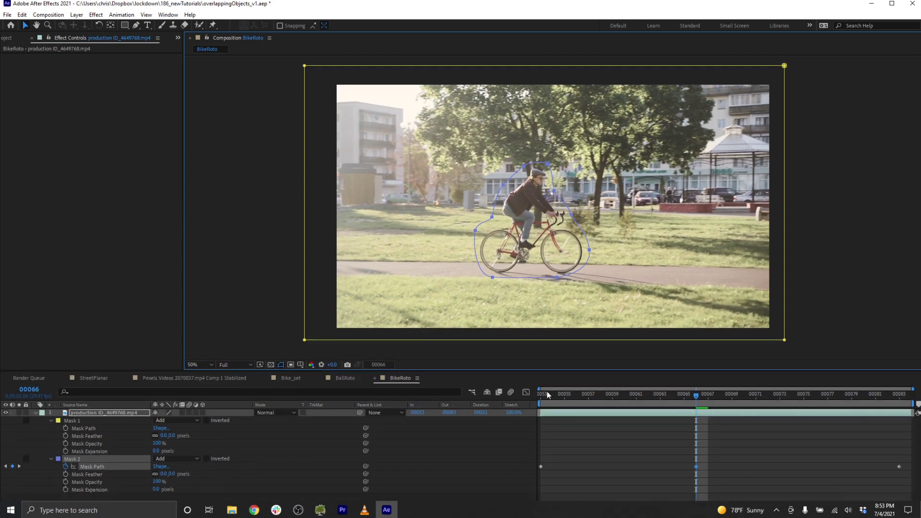
left_click(196, 459)
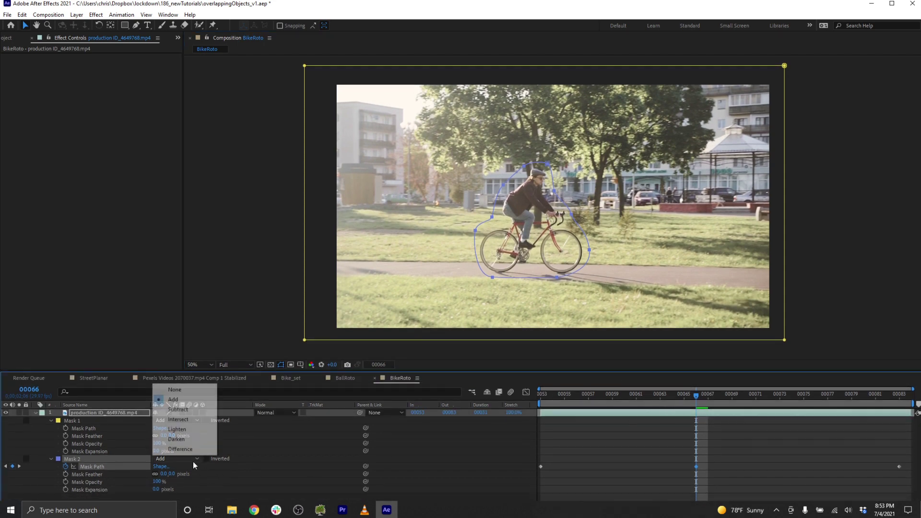
left_click(190, 411)
left_click(273, 453)
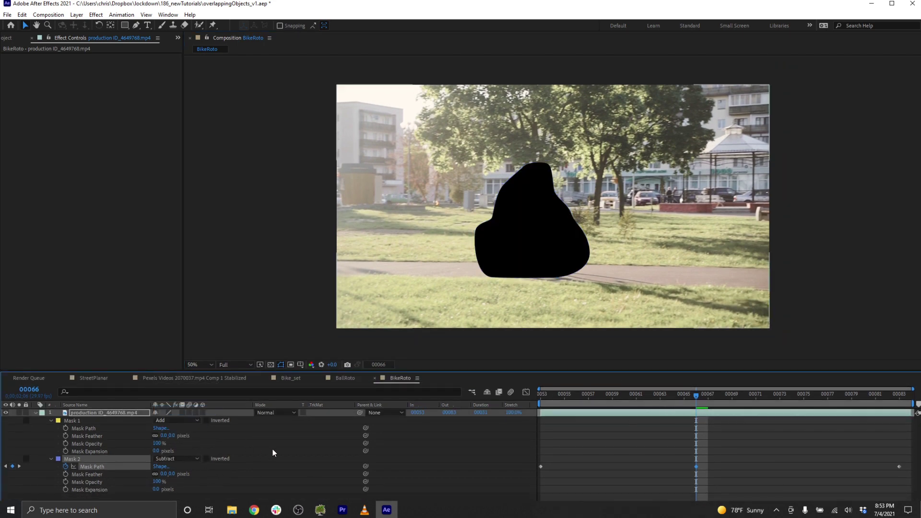
left_click_drag(699, 401, 515, 414)
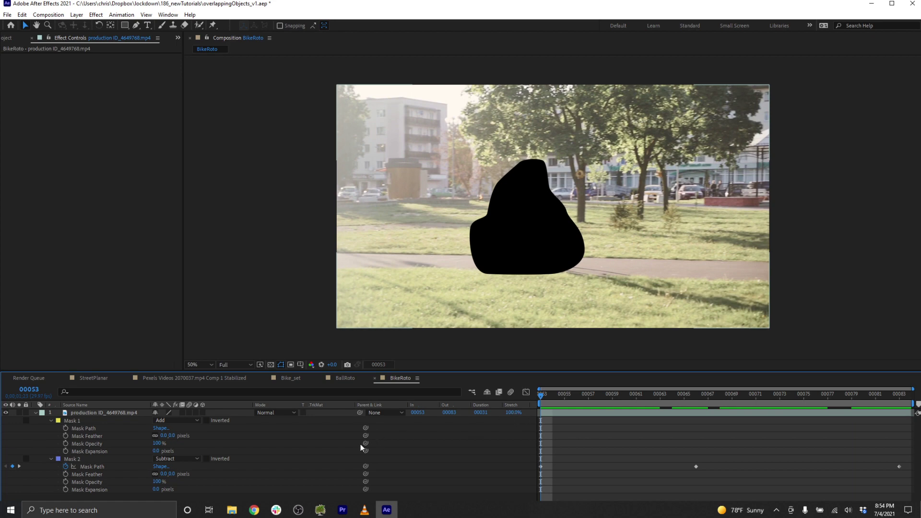
Step: Lower Mask 2's opacity to 50% and fine-tune it to 64%
left_click(157, 482)
type("50")
key("Return")
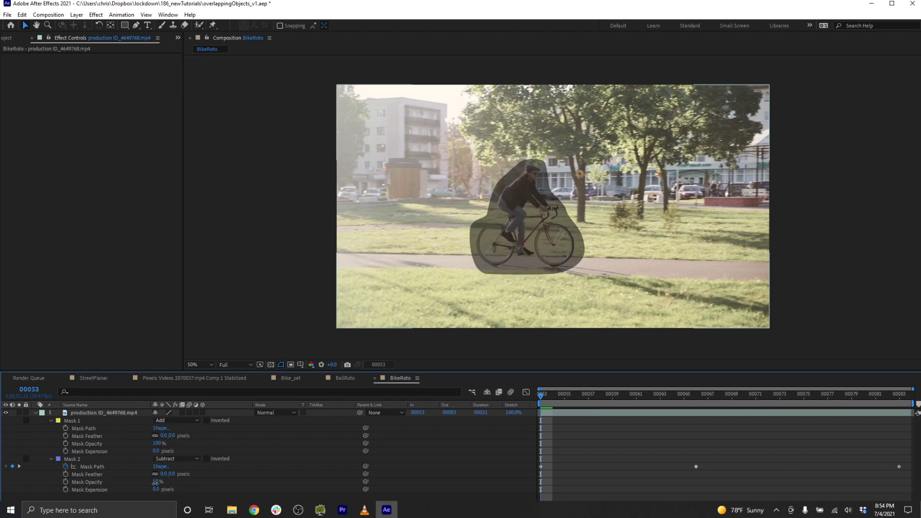
left_click_drag(156, 481, 162, 483)
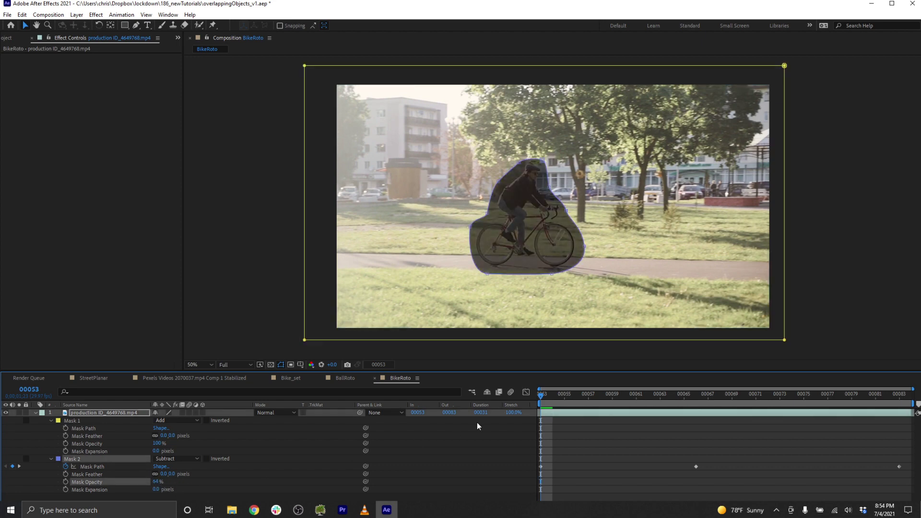
Step: Apply the Lockdown effect to the masked footage layer
left_click(126, 415)
left_click(96, 14)
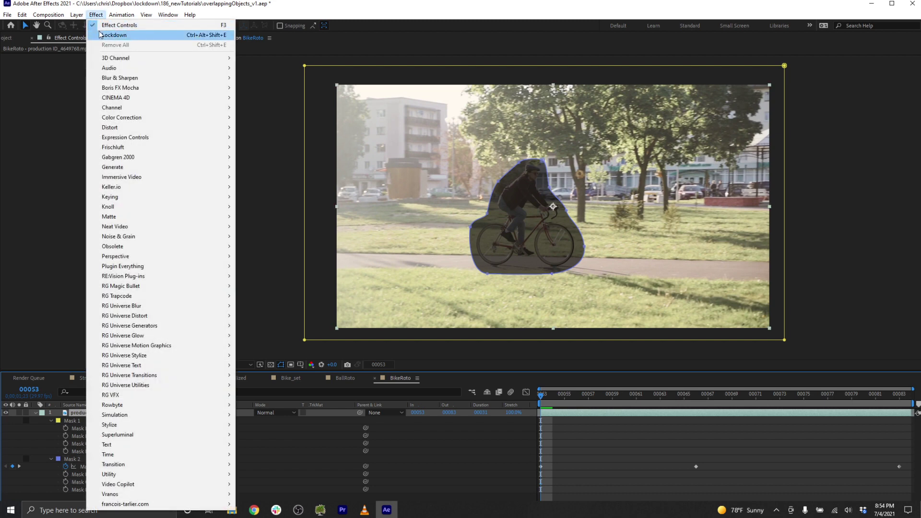
left_click(111, 35)
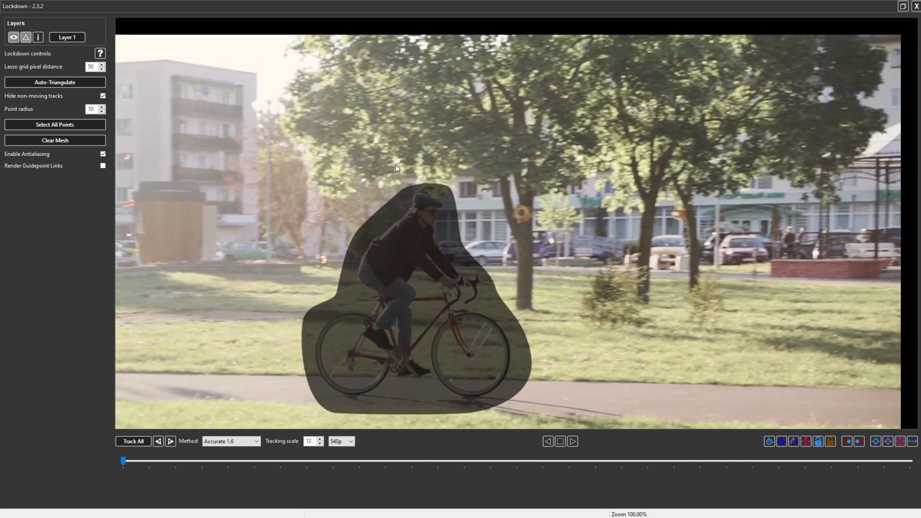
Step: Place six tracking points across the first tree's canopy and one on its trunk knot, using a point radius of 30
left_click(395, 162)
left_click(392, 62)
double_click(92, 109)
type("30")
key("Return")
left_click(486, 159)
left_click(572, 57)
left_click(567, 152)
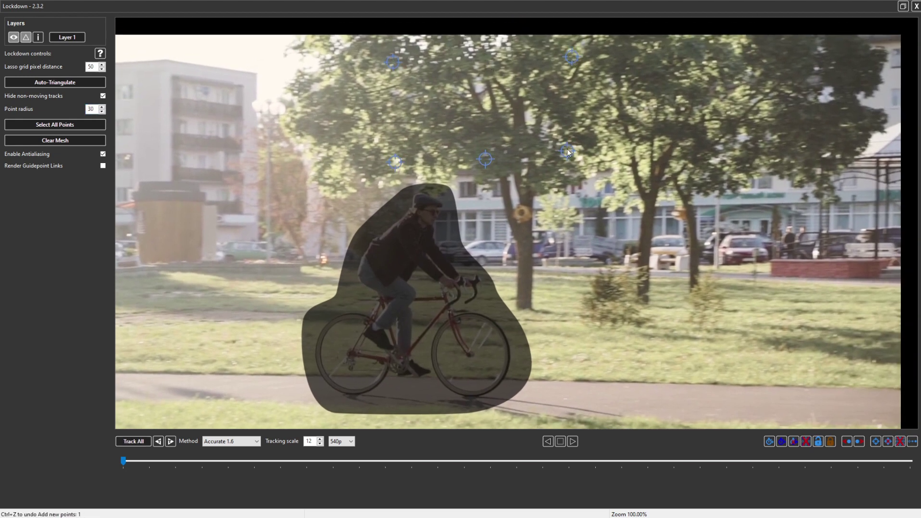
left_click(522, 214)
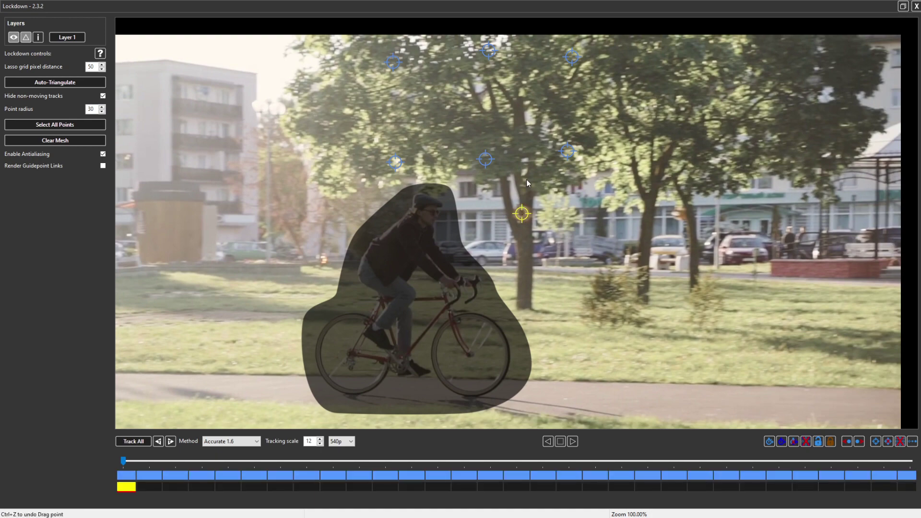
Step: Track the points forward and play through the frames to check the knot point where the cyclist's mask covers it
left_click(518, 165)
left_click(171, 442)
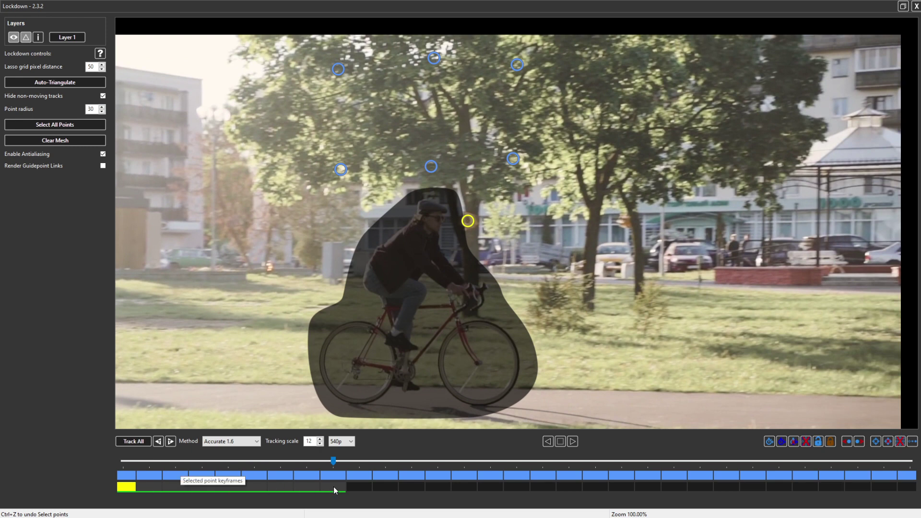
left_click(361, 489)
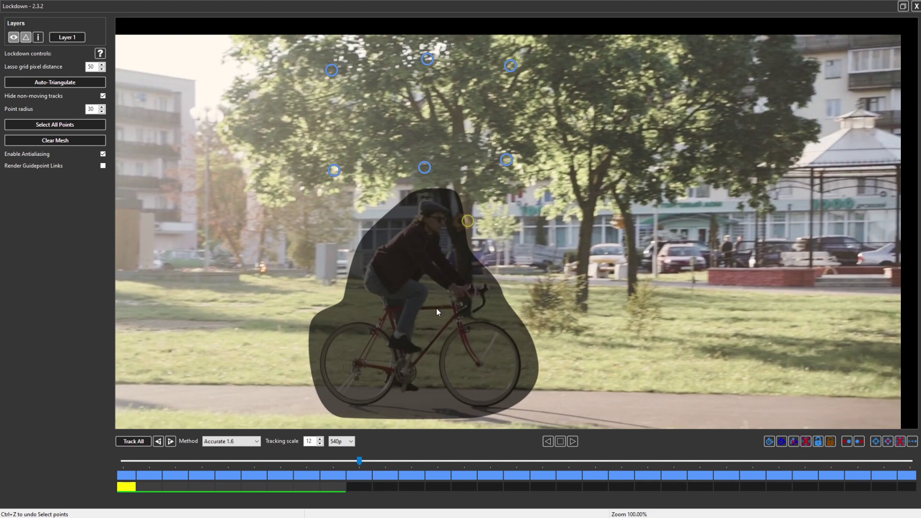
key("space")
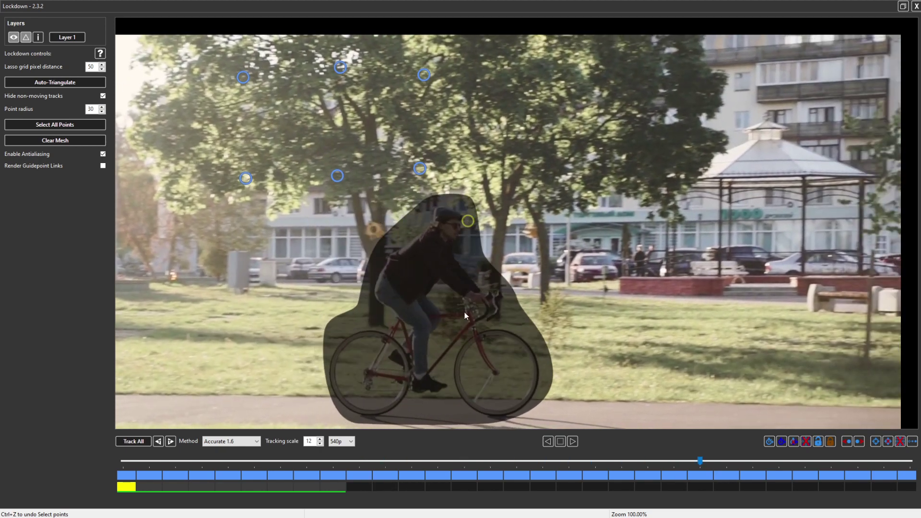
left_click(466, 312)
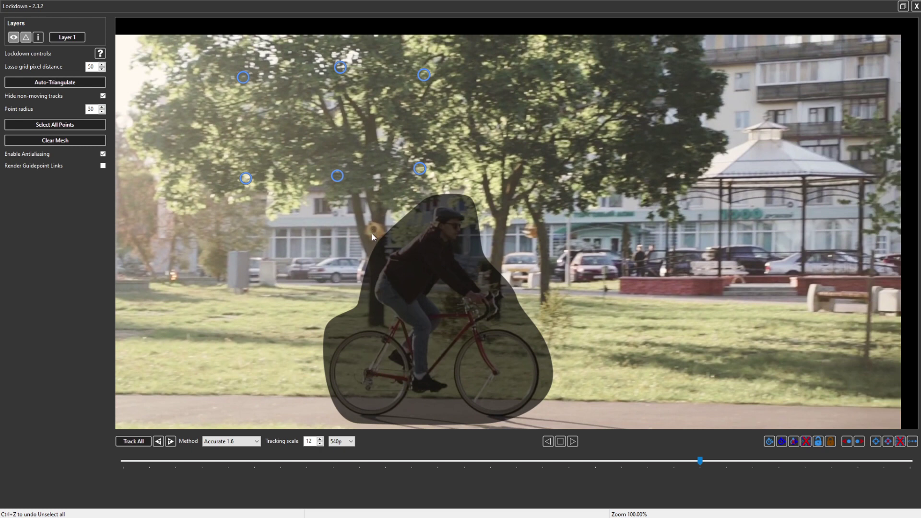
Step: Set the partial-track interpolation to Position/scale/rotate, turn on guidepoint links, and scrub through the knot point's interpolated path
left_click(38, 37)
left_click(72, 59)
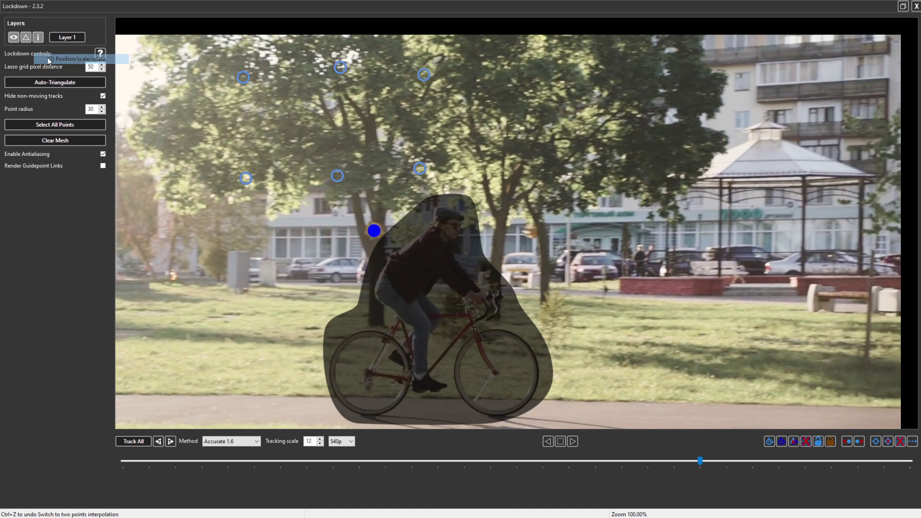
left_click_drag(363, 215, 403, 245)
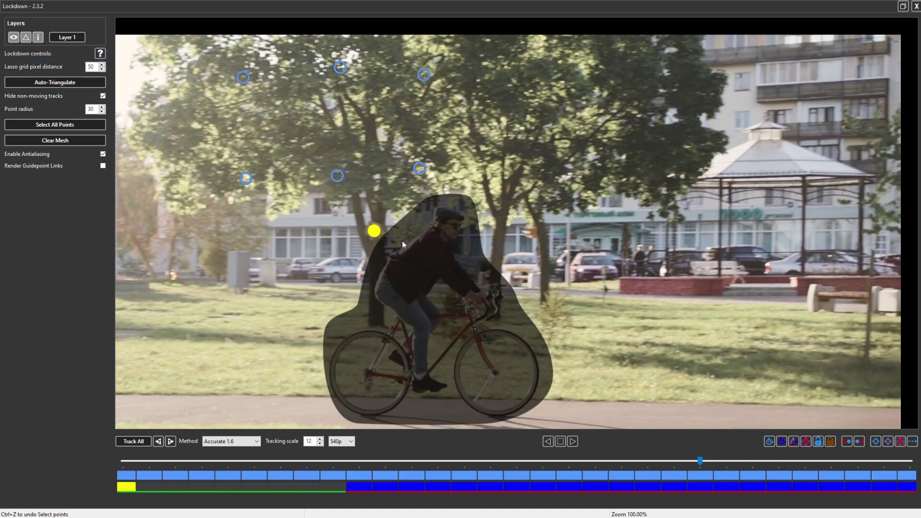
left_click(103, 166)
left_click_drag(700, 461, 62, 456)
left_click_drag(123, 460, 361, 470)
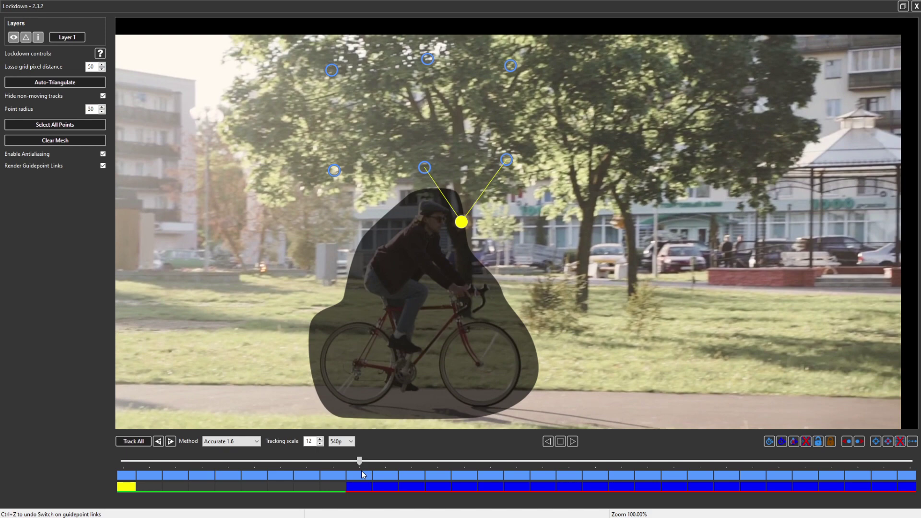
left_click(402, 290)
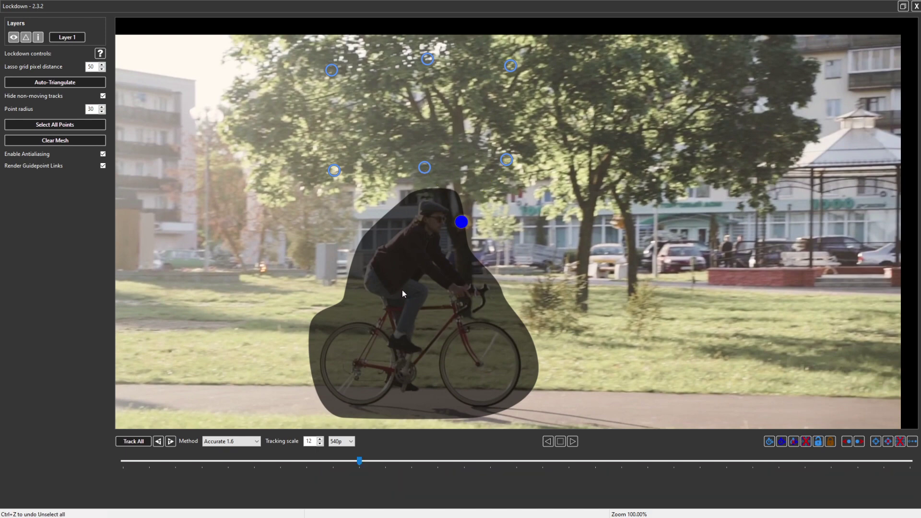
Step: Add an adjustment keyframe to the knot point on a frame after the cyclist passes and move it onto the knot
left_click_drag(364, 458, 723, 476)
scroll(364, 236, "up", 5)
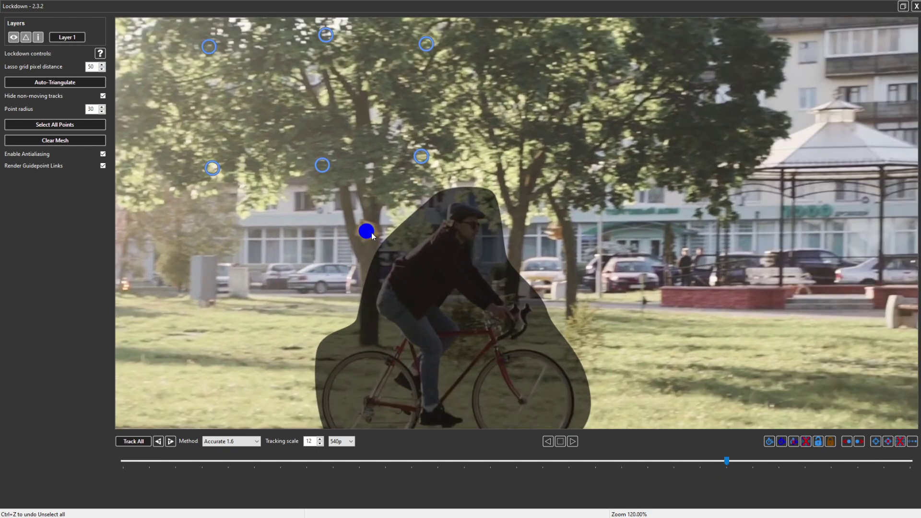
left_click(355, 237)
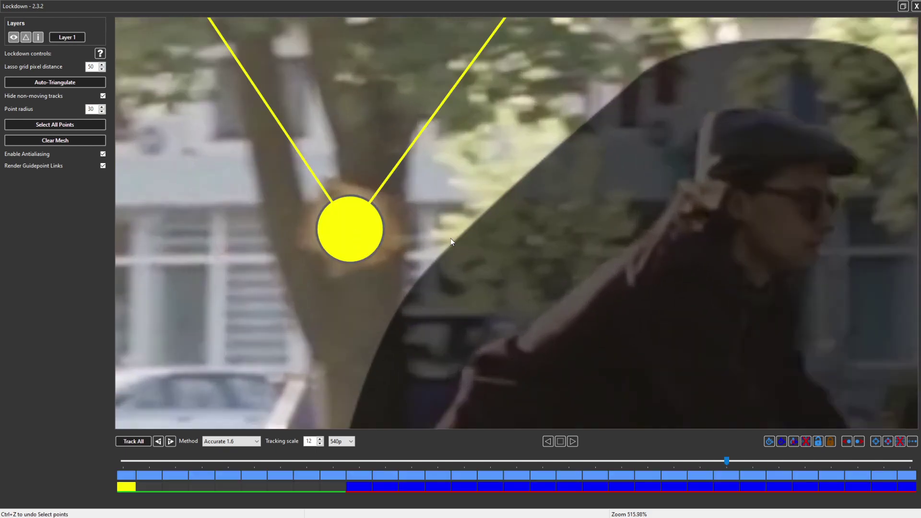
left_click(875, 442)
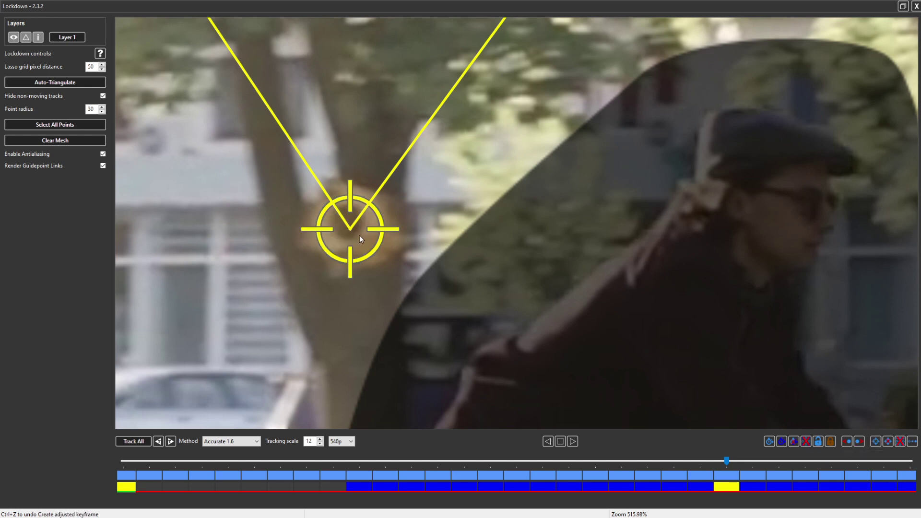
left_click_drag(362, 240, 346, 225)
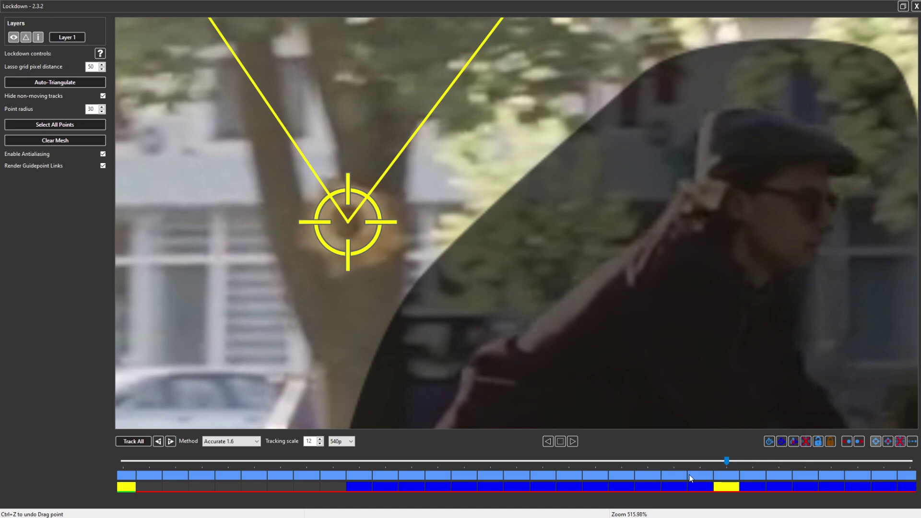
left_click(505, 270)
Step: Track all points with the corrected knot point and scrub back and forth to review the result
scroll(505, 271, "down", 10)
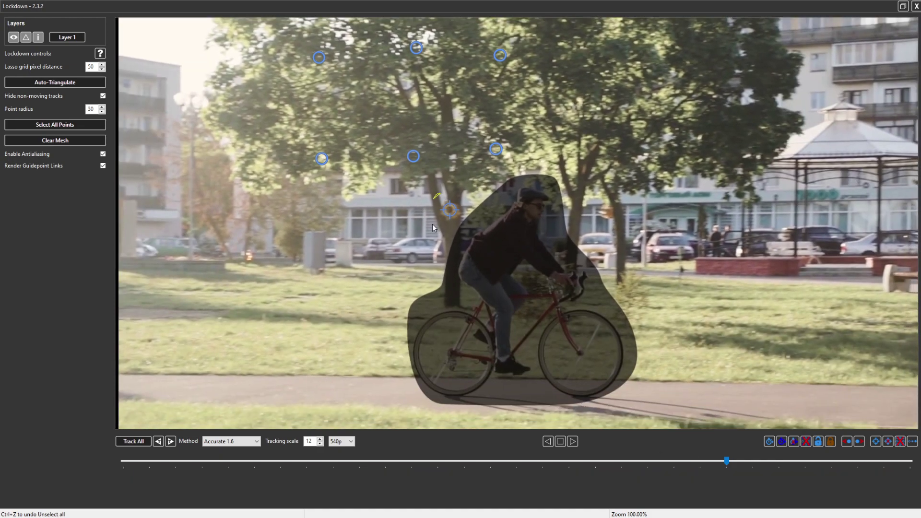
left_click_drag(432, 224, 471, 206)
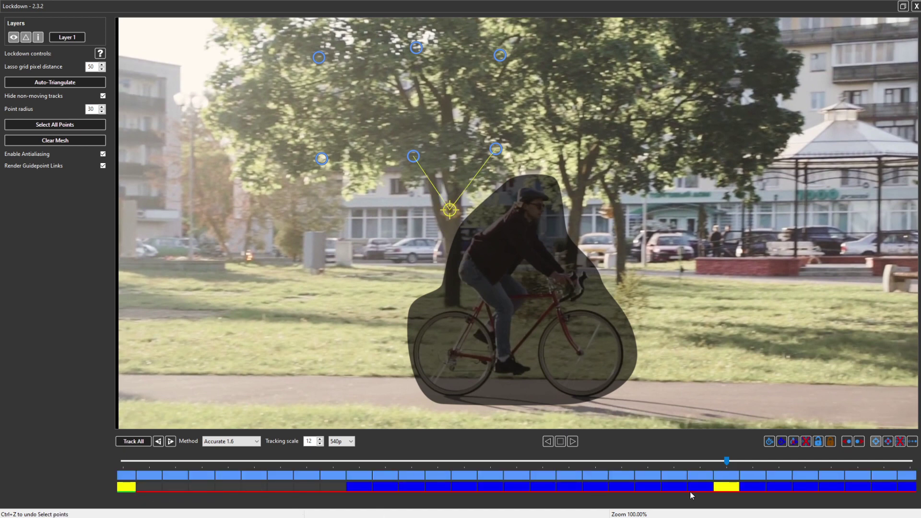
left_click(137, 443)
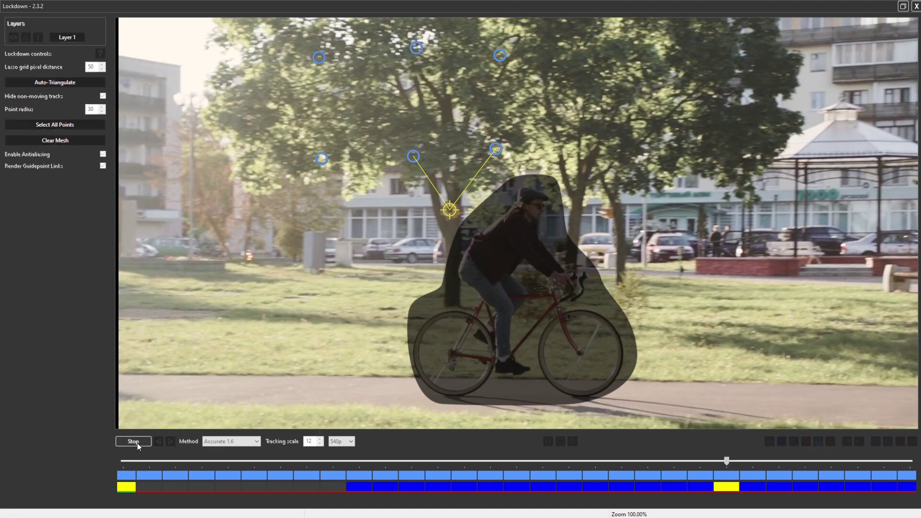
left_click_drag(709, 462, 1, 465)
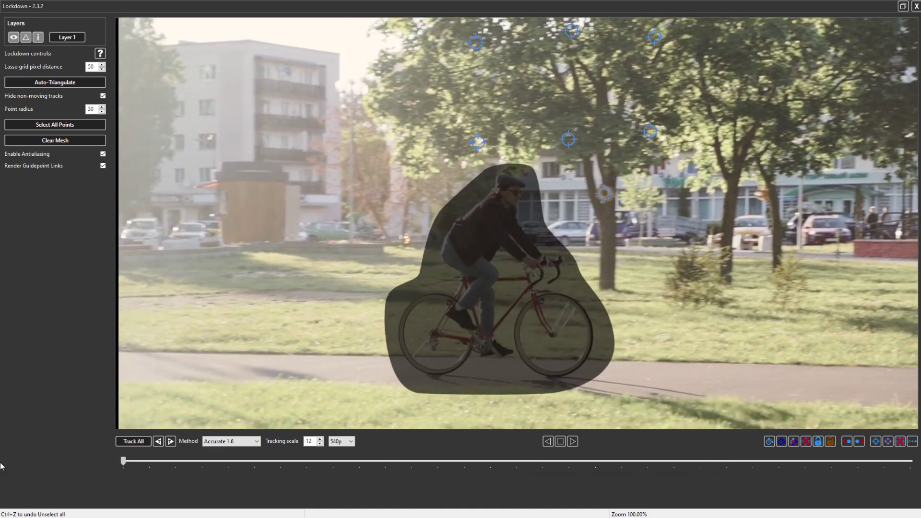
left_click_drag(93, 467, 732, 484)
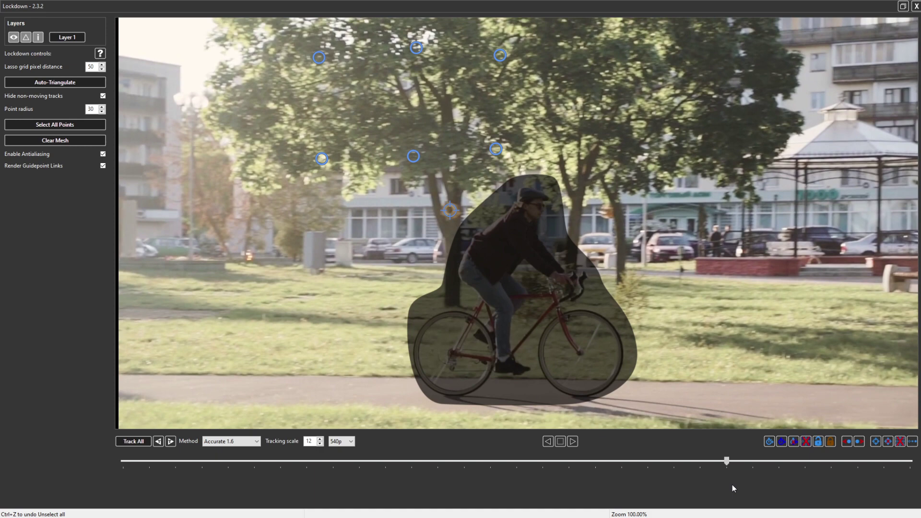
left_click_drag(731, 484, 1, 485)
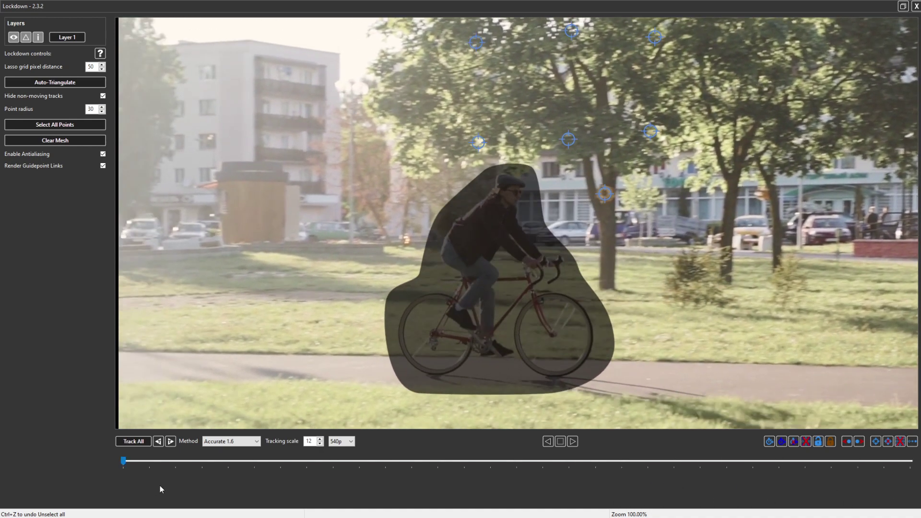
Step: Add two points at the trunk's base and two just below the knot on the first frame, and select all four
left_click(607, 290)
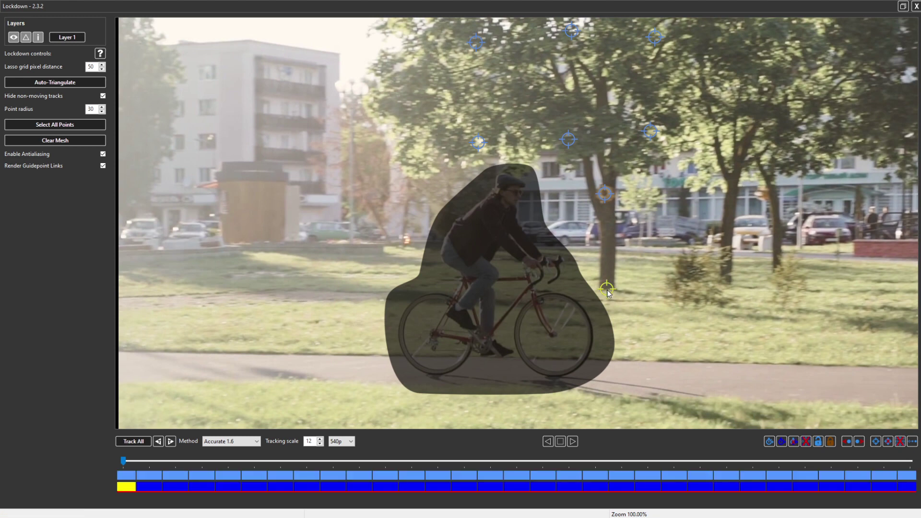
left_click_drag(611, 292, 619, 293)
left_click(598, 290)
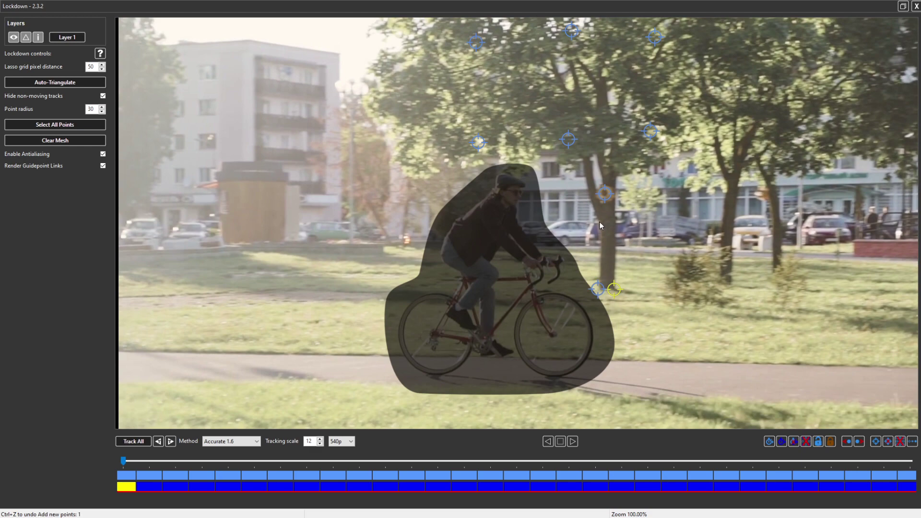
left_click(612, 220)
left_click(617, 219)
mouse_move(573, 265)
left_mouse_down()
mouse_move(667, 295)
mouse_move(609, 200)
mouse_move(573, 257)
left_mouse_up()
Step: On the last frame, realign the four new points with the trunk's base and the edges below the knot
left_click_drag(123, 467, 898, 480)
scroll(340, 310, "up", 5)
left_click_drag(514, 316, 480, 309)
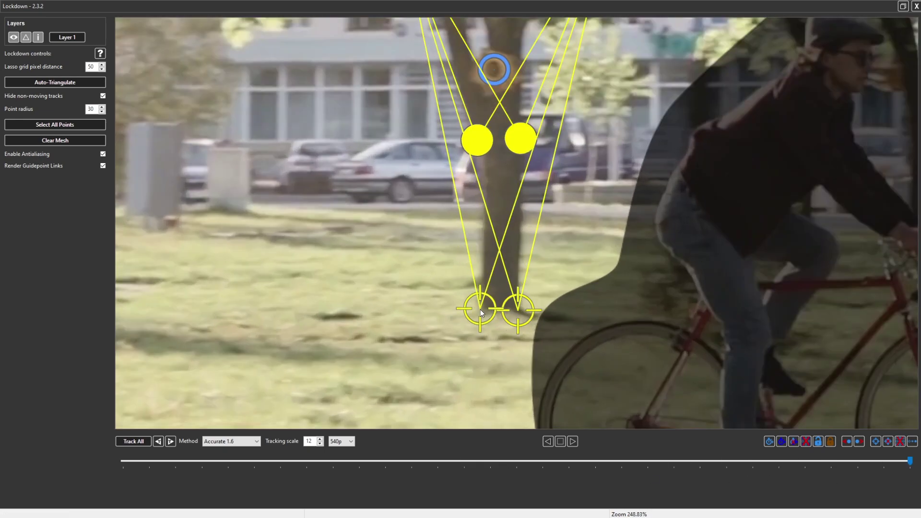
left_click_drag(477, 140, 522, 132)
scroll(513, 166, "down", 4)
left_click_drag(442, 173, 377, 216)
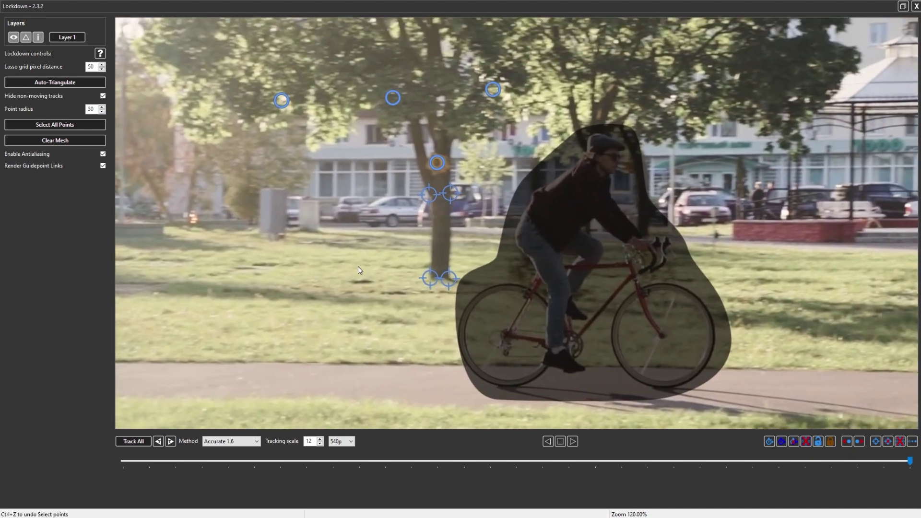
Step: Track all points again and scrub back to the first frame to review the trunk points
left_click(121, 444)
left_click_drag(913, 462, 1, 477)
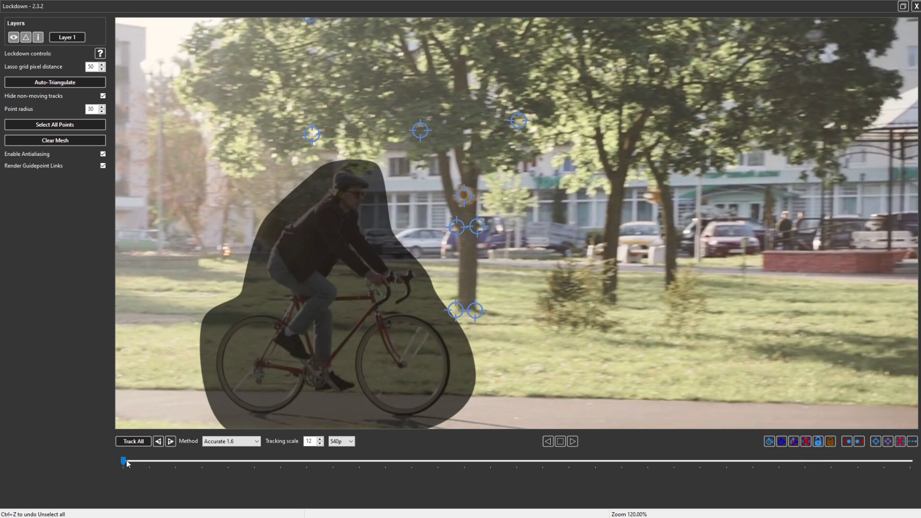
left_click_drag(121, 459, 3, 453)
Step: Set the left-hand point below the knot to not track from the frame just before the cyclist's mask reaches it
scroll(452, 196, "up", 5)
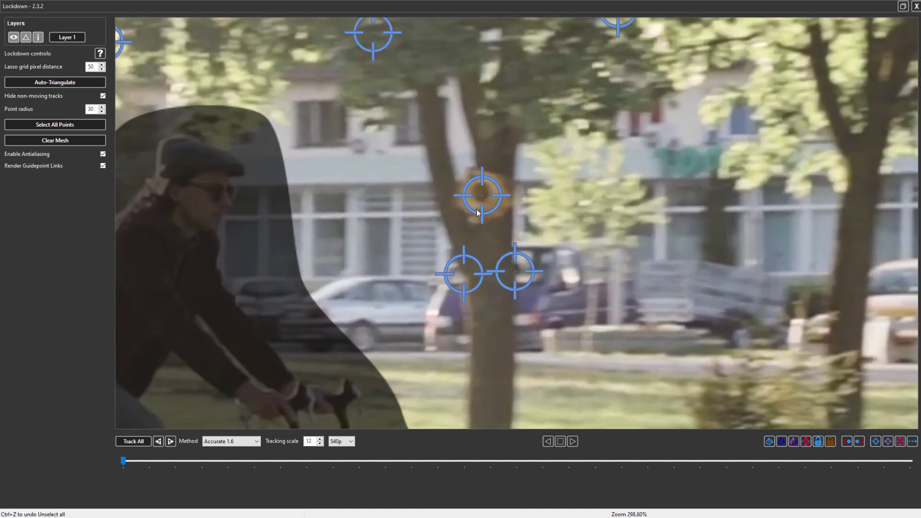
left_click(468, 274)
key("space")
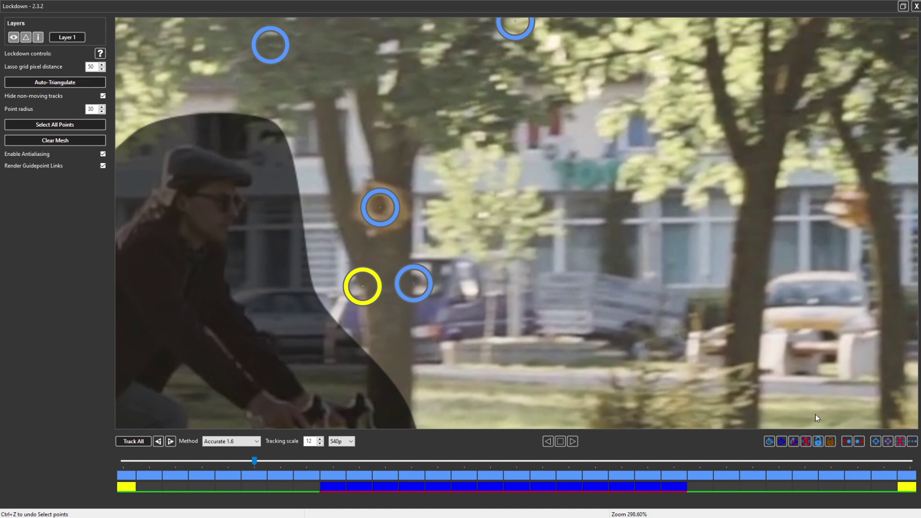
left_click(782, 442)
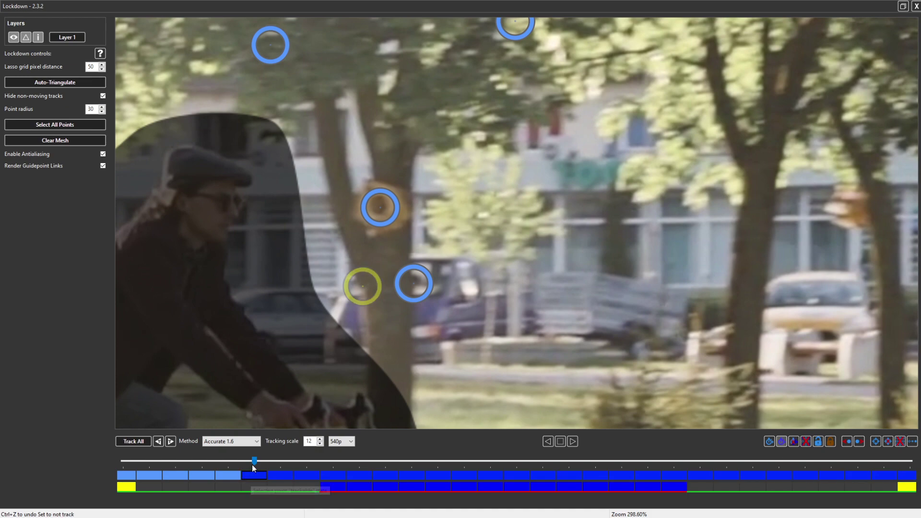
Step: Resume tracking for that point from a frame where the cyclist has cleared the trunk
left_click_drag(252, 464, 648, 467)
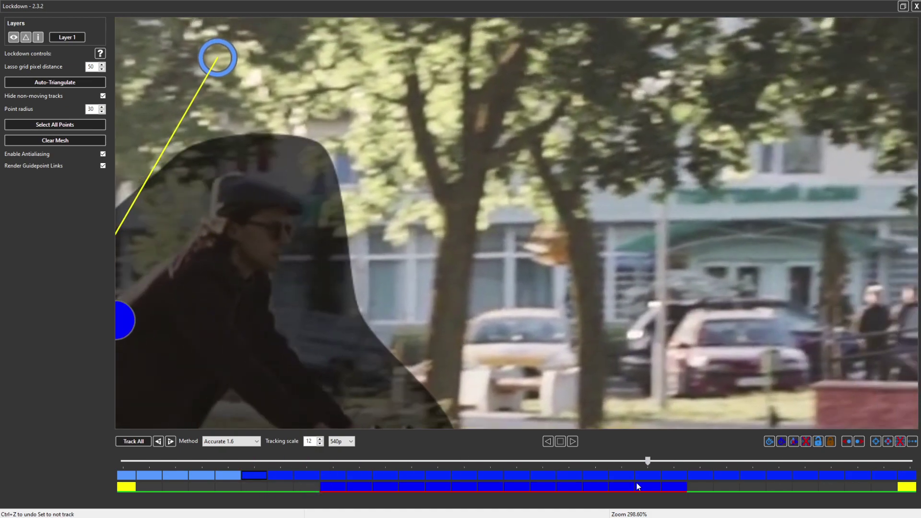
left_click_drag(491, 317, 837, 286)
key("Right")
key("Right")
key("Right")
key("Right")
key("Right")
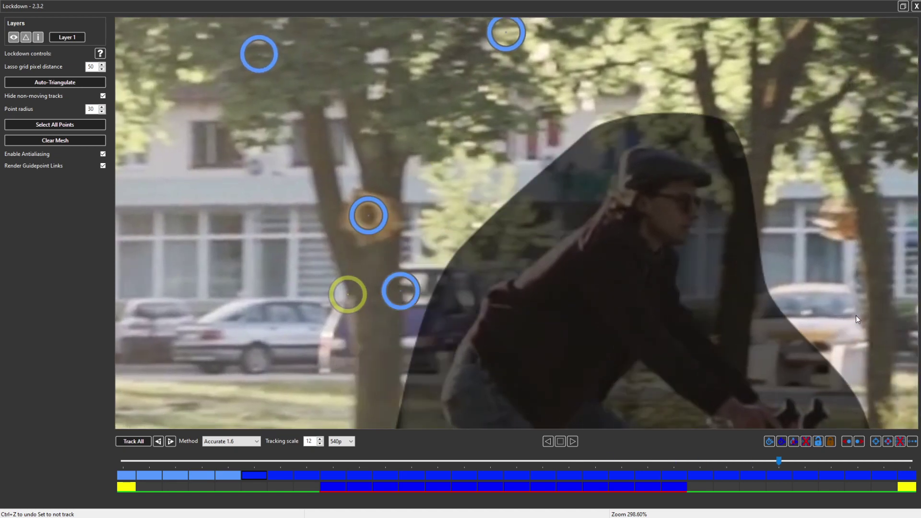
left_click(768, 442)
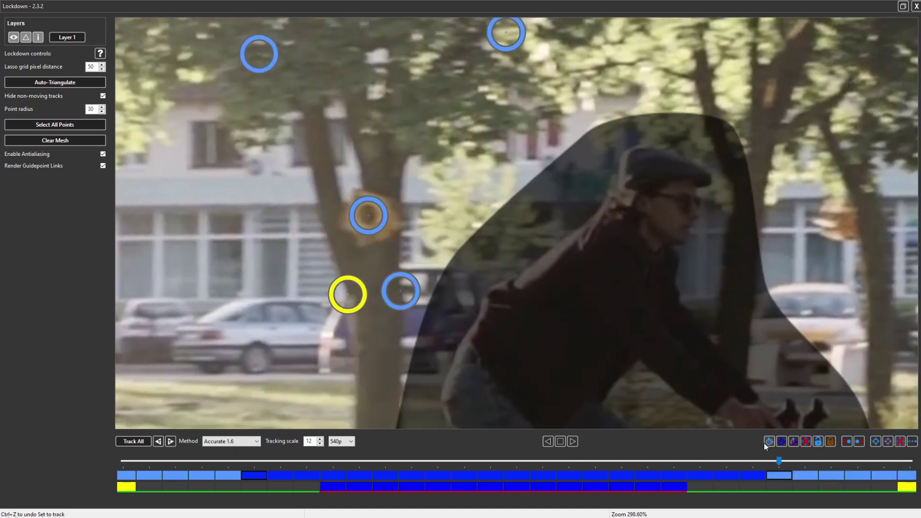
left_click(603, 252)
scroll(603, 252, "down", 3)
Step: Compare another interpolation mode against Position/scale/rotate from the first frame, ending on Position/scale/rotate
left_click_drag(777, 462, 57, 423)
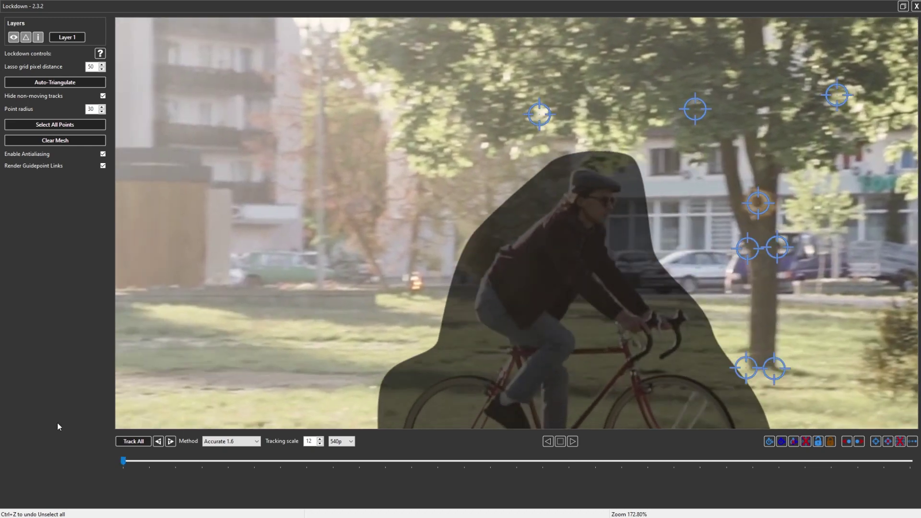
left_click(39, 42)
left_click(53, 48)
left_click(37, 40)
left_click(51, 58)
scroll(345, 151, "down", 3)
left_click_drag(125, 462, 2, 450)
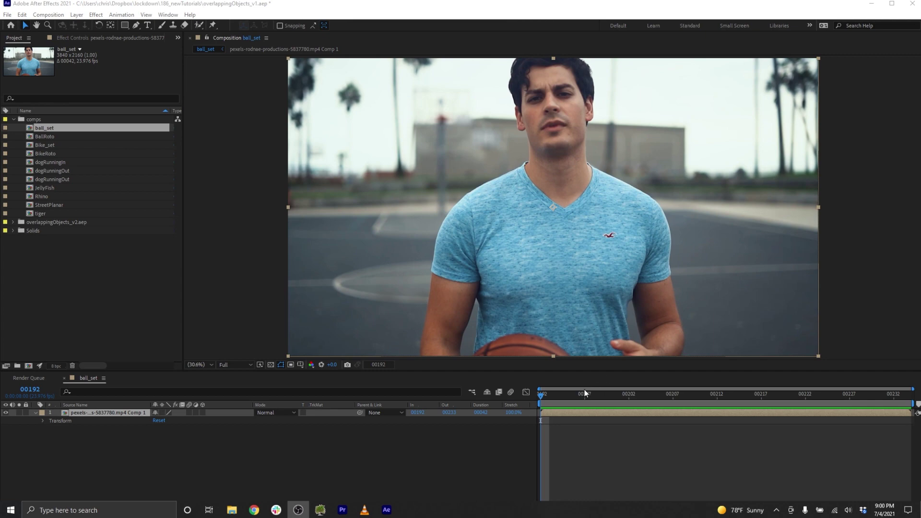
Step: In After Effects, scrub to the start of the ball_set composition and apply the Lockdown effect to its footage layer
left_click_drag(584, 389, 516, 410)
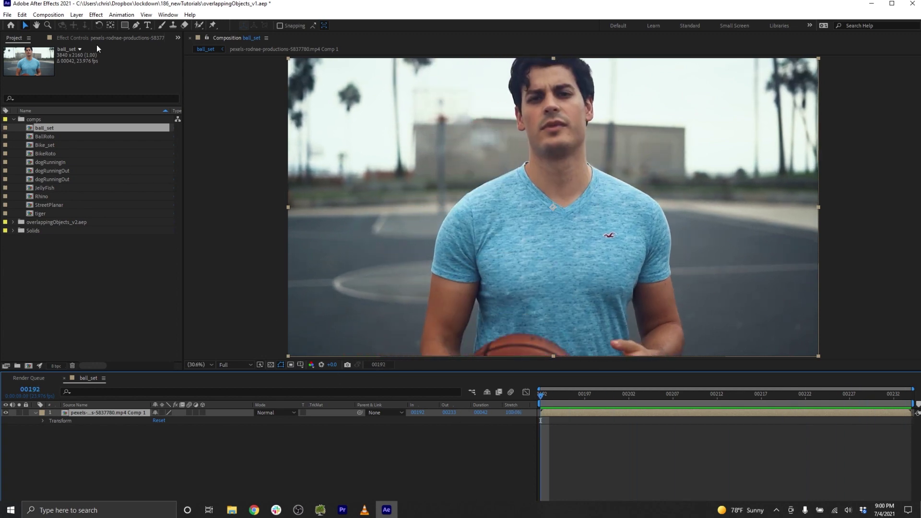
left_click(96, 15)
left_click(113, 36)
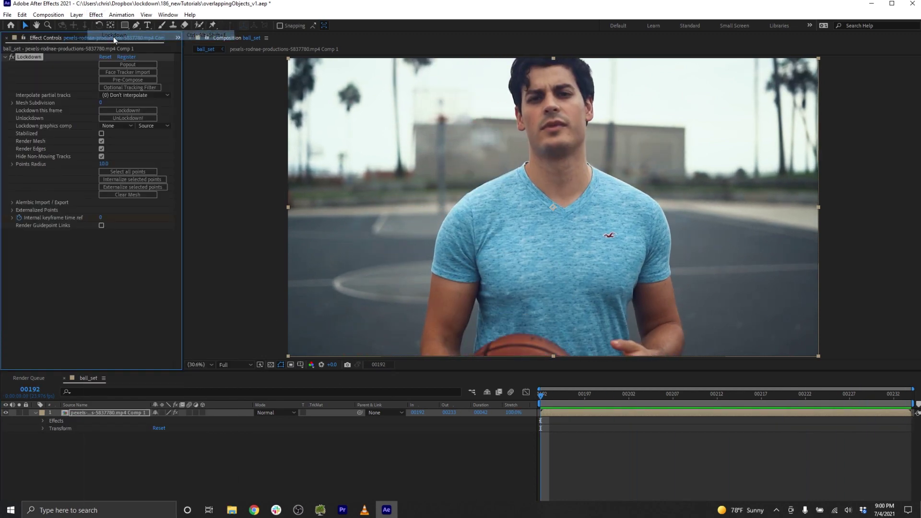
Step: Open the footage in the Lockdown pop-out window and scrub to where the basketball covers the face
left_click(149, 65)
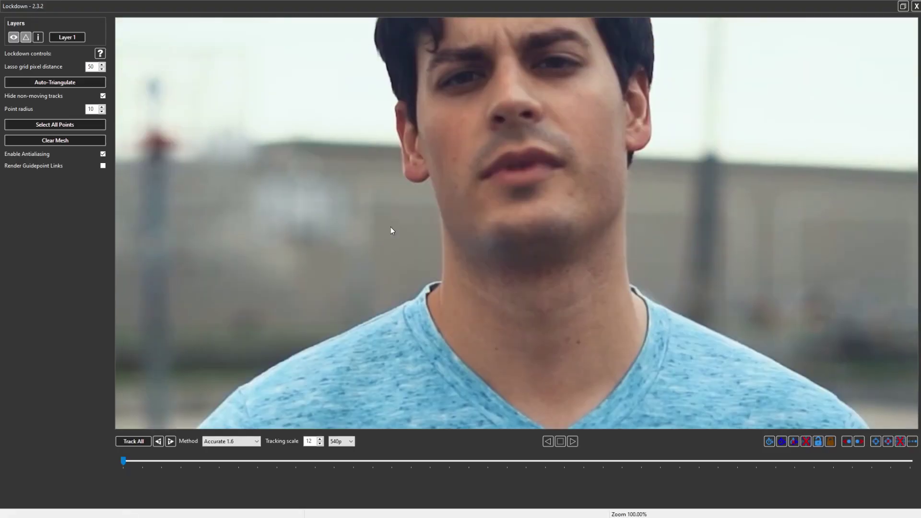
scroll(454, 176, "down", 1)
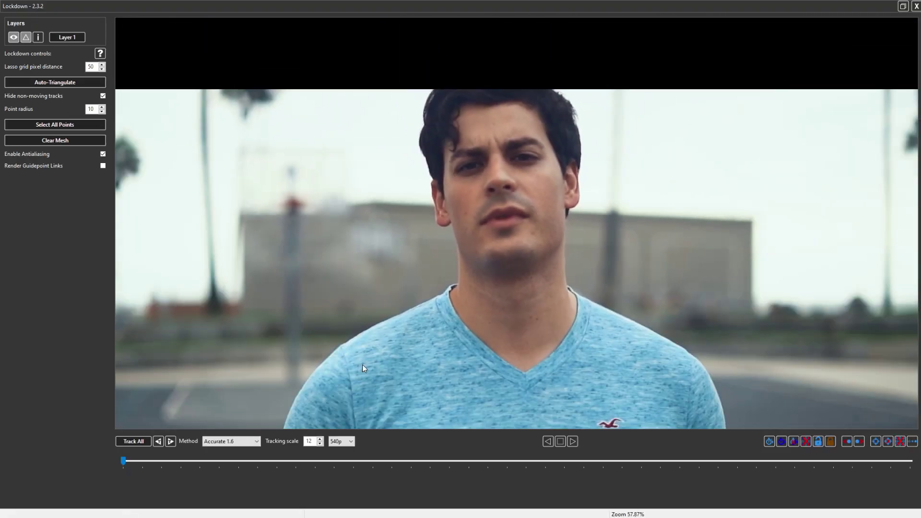
left_click_drag(123, 461, 442, 514)
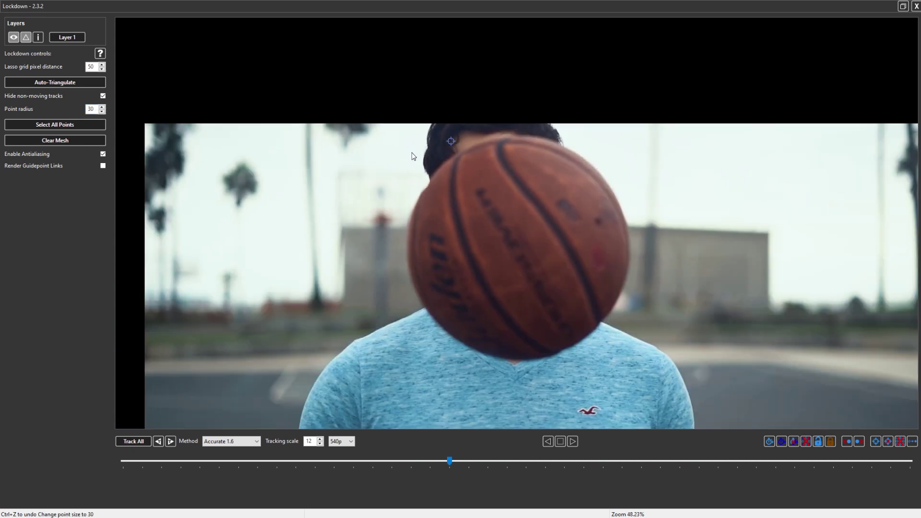
Step: Track a radius-30 point in the hair through all frames and return to the first frame
left_click(142, 442)
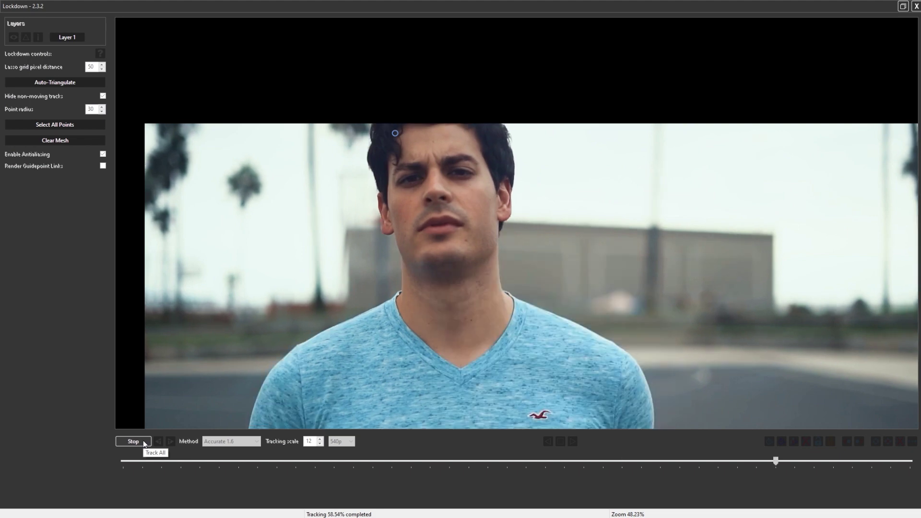
left_click_drag(448, 461, 199, 462)
left_click_drag(272, 444, 1, 465)
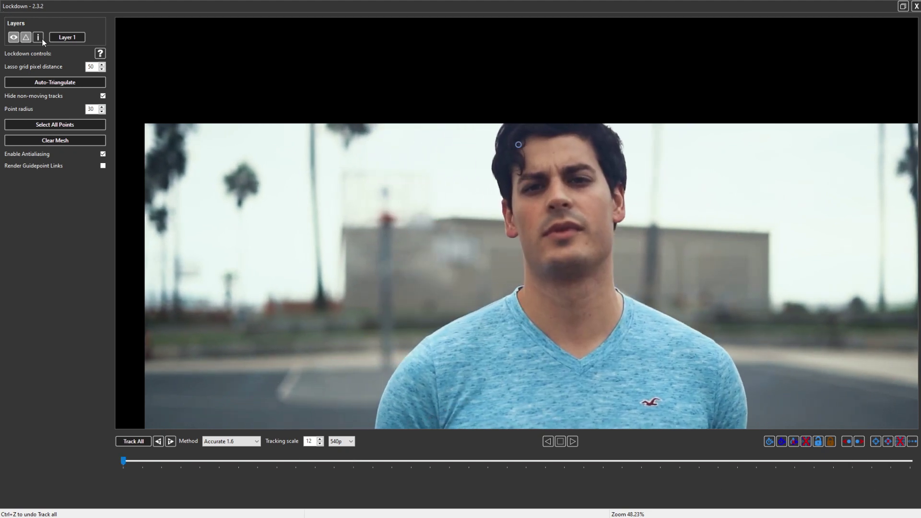
Step: Add a point at the outer corner of the image-left eye and set partial-track interpolation to Position/scale/rotate
scroll(527, 191, "up", 8)
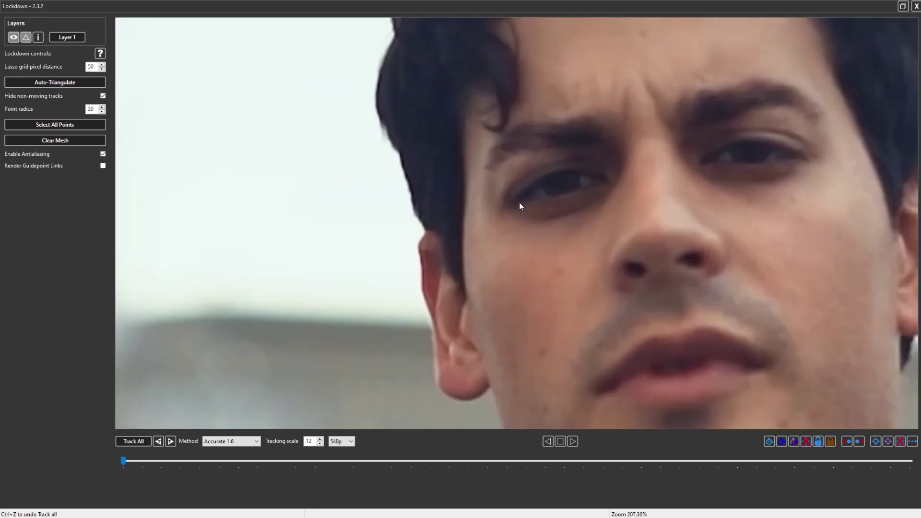
left_click(522, 199)
left_click(522, 199)
scroll(513, 163, "down", 4)
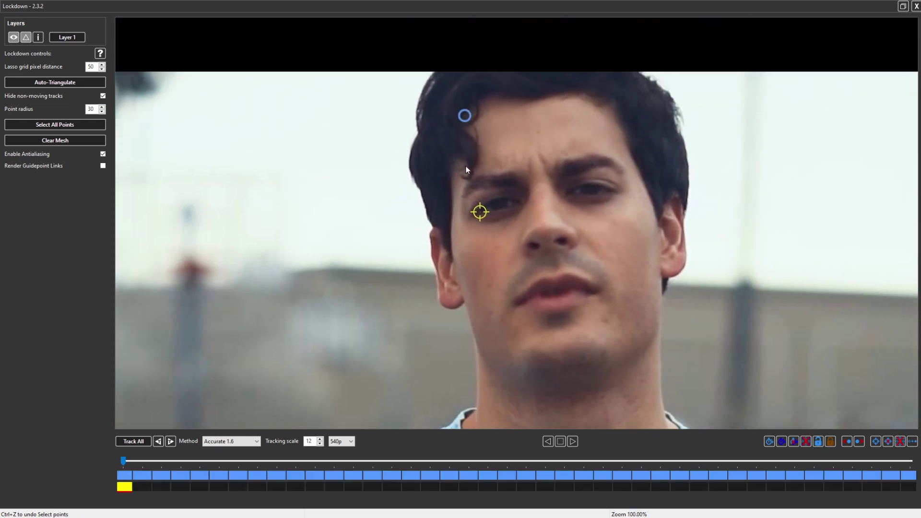
left_click(38, 37)
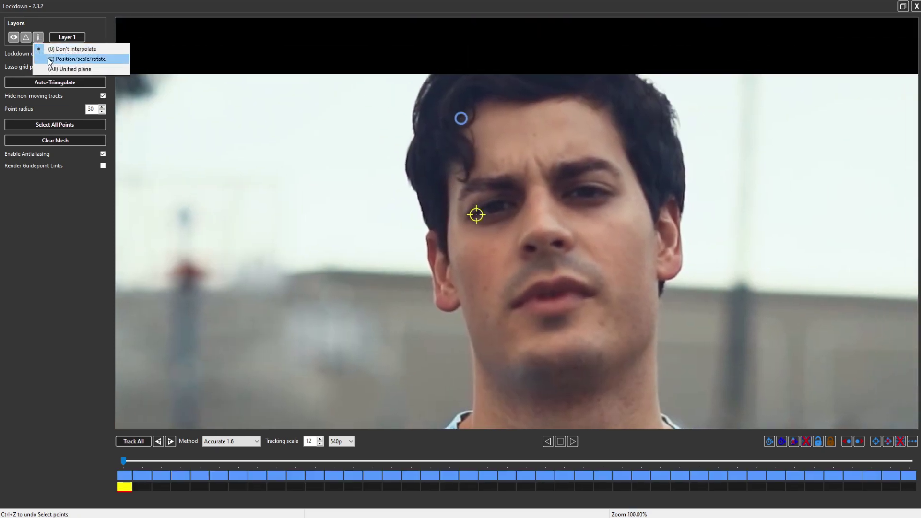
left_click(50, 60)
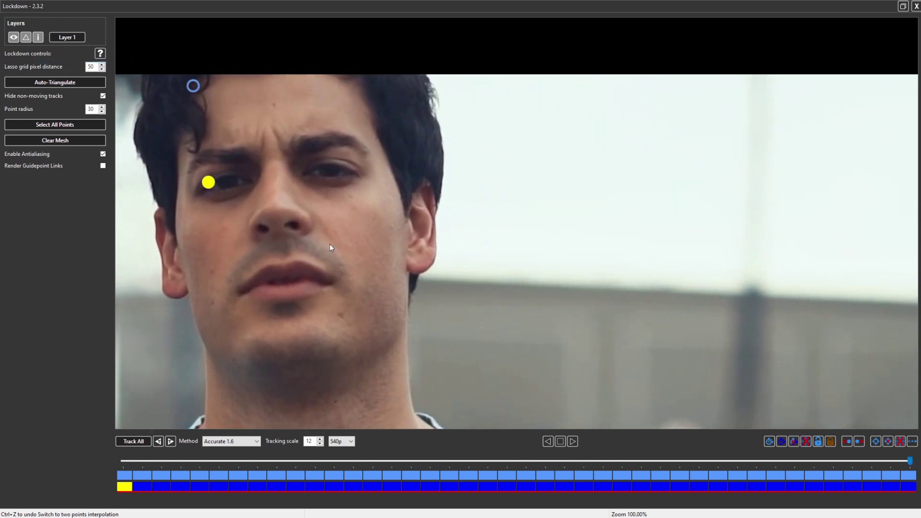
Step: On the last frame, move the interpolated point onto the outer corner of the image-left eye
left_click_drag(241, 208, 565, 250)
scroll(562, 249, "up", 5)
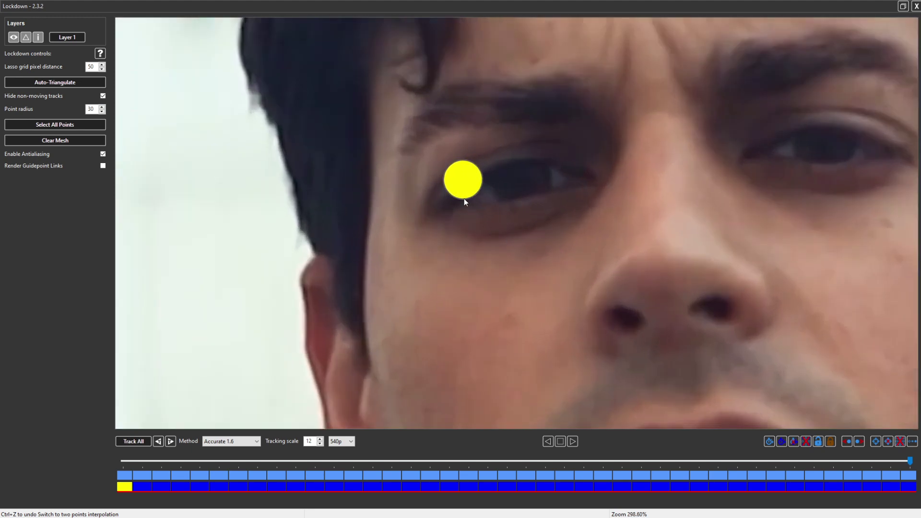
left_click_drag(465, 198, 447, 208)
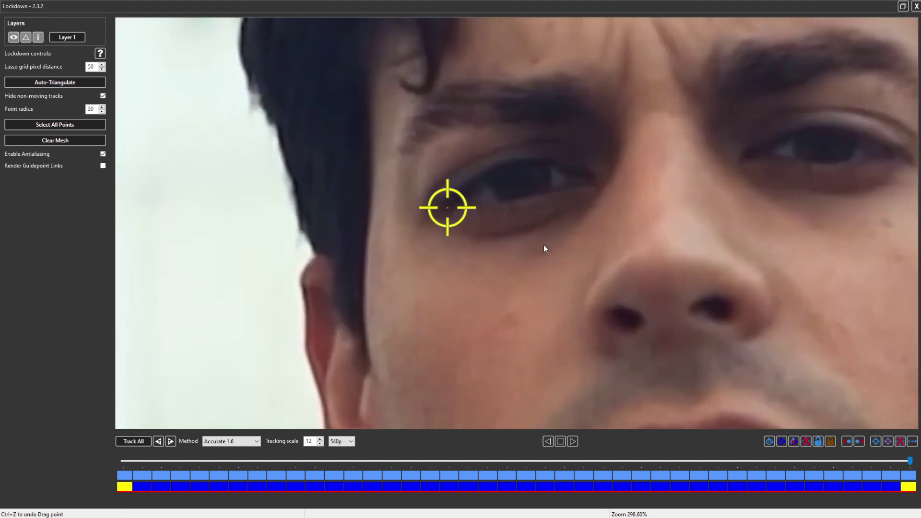
scroll(511, 238, "down", 4)
Step: On the last frame, add points at the remaining eye corners, both mouth corners, and above and below the lips
left_click(522, 222)
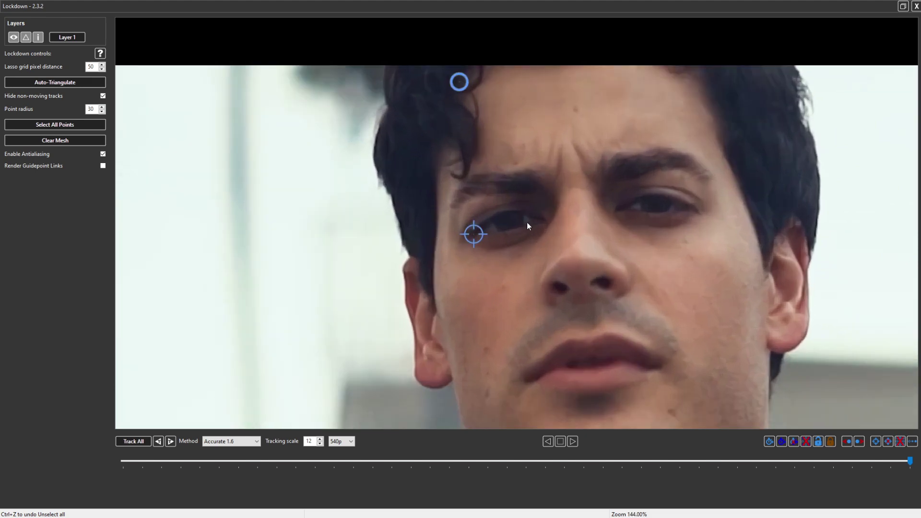
scroll(527, 225, "up", 2)
left_click(548, 221)
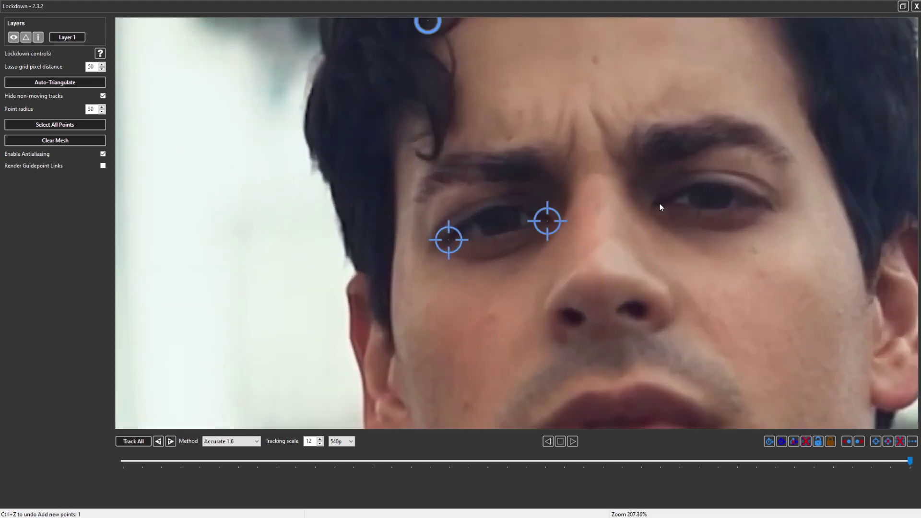
left_click(765, 206)
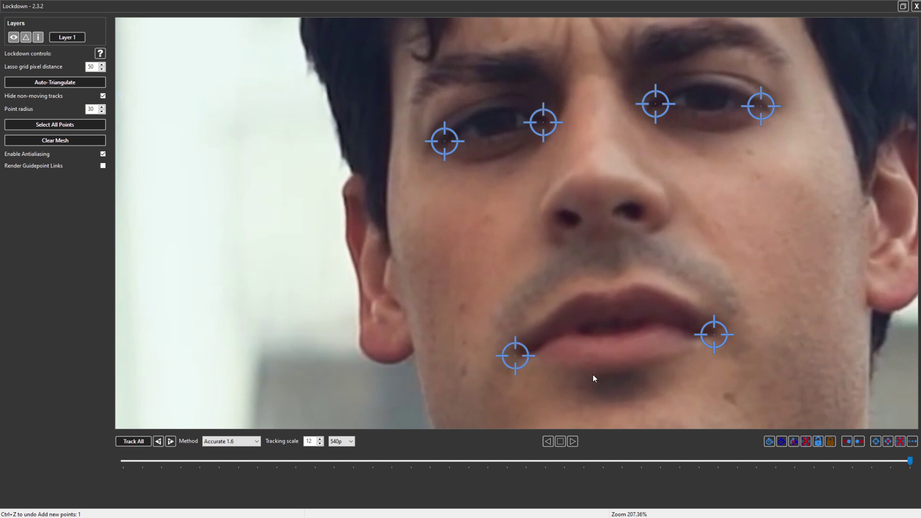
left_click(615, 372)
left_click(610, 290)
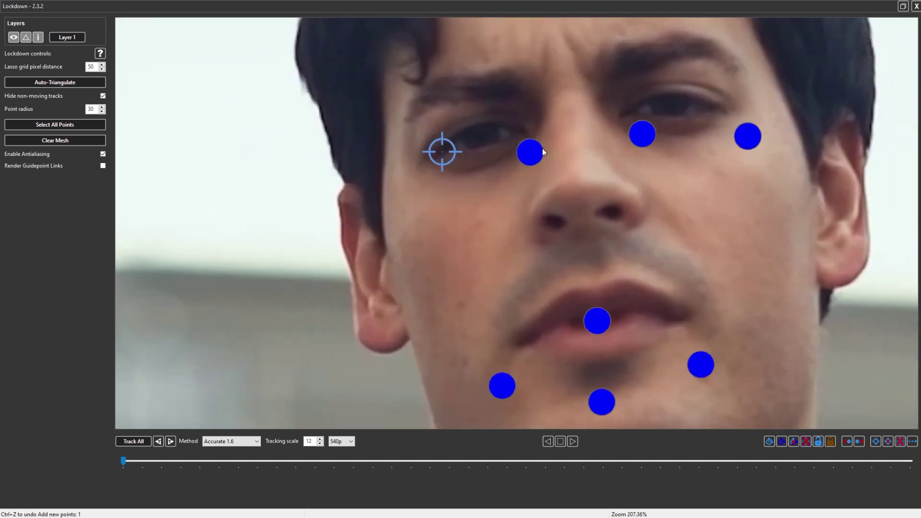
Step: On the first frame, reposition the seven new eye and mouth points onto their matching facial features and deselect them
left_click_drag(543, 149, 535, 129)
left_click_drag(642, 134, 624, 112)
left_click_drag(748, 137, 718, 108)
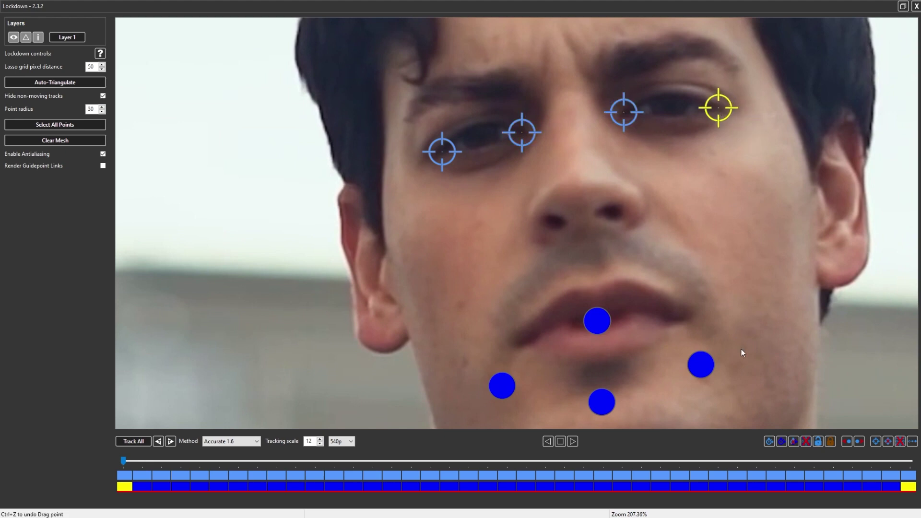
left_click_drag(701, 364, 685, 321)
left_click_drag(602, 402, 606, 365)
left_click_drag(598, 321, 595, 289)
left_click_drag(502, 387, 516, 344)
scroll(516, 344, "down", 5)
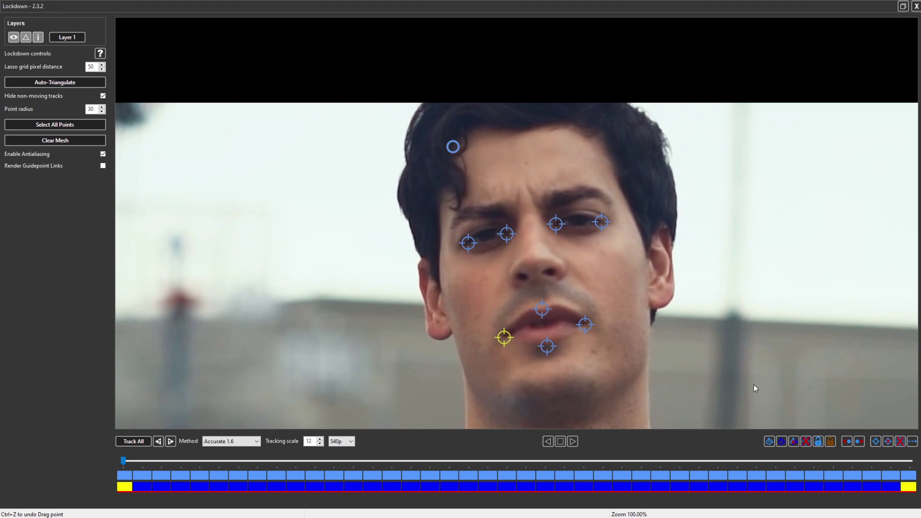
left_click(473, 277)
Step: Compare Don't interpolate with Position/scale/rotate and play the shot to check how the points follow the face
key("Right")
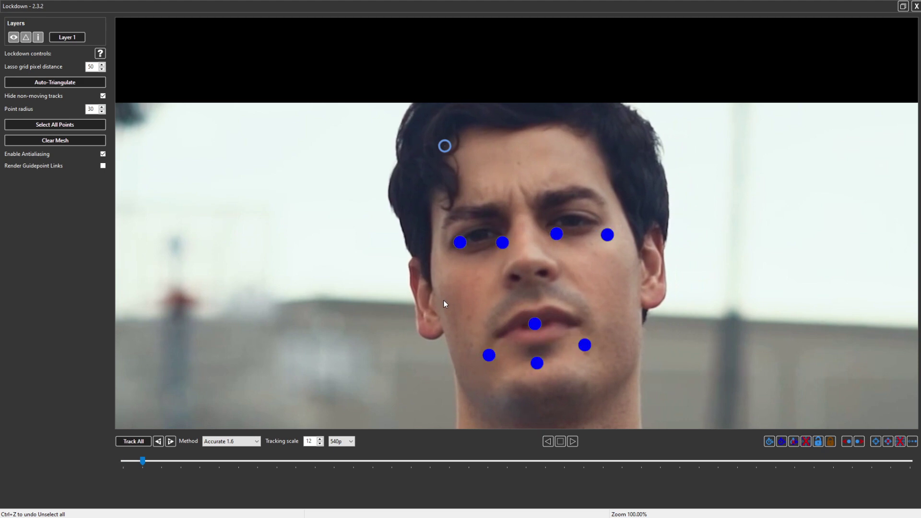
key("Left")
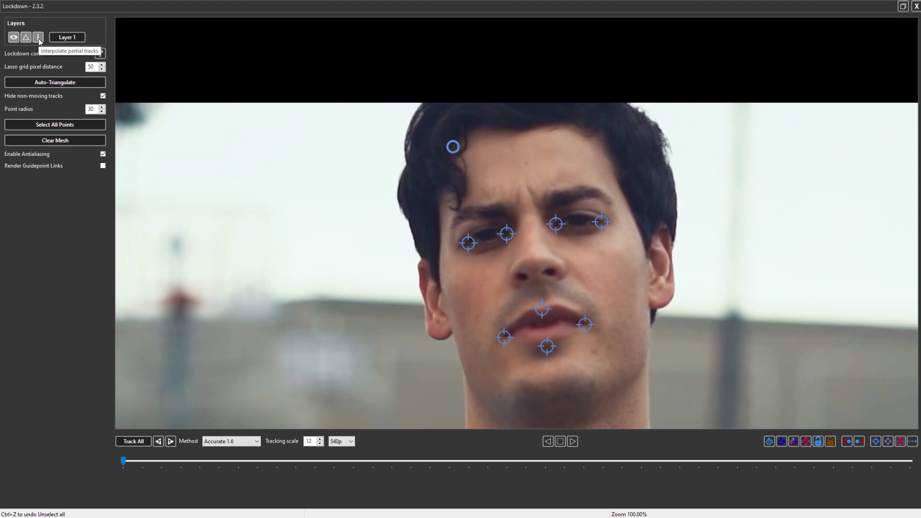
left_click(39, 41)
left_click(41, 49)
left_click(38, 37)
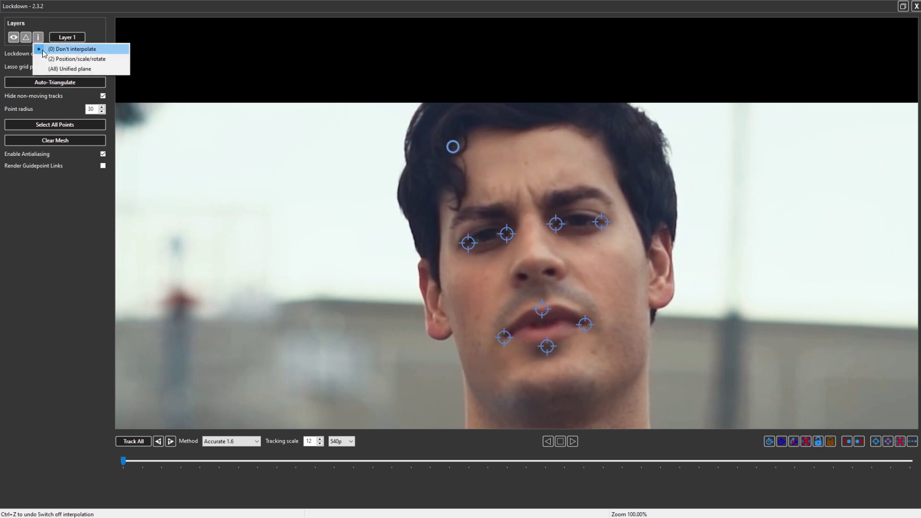
left_click(57, 58)
key("space")
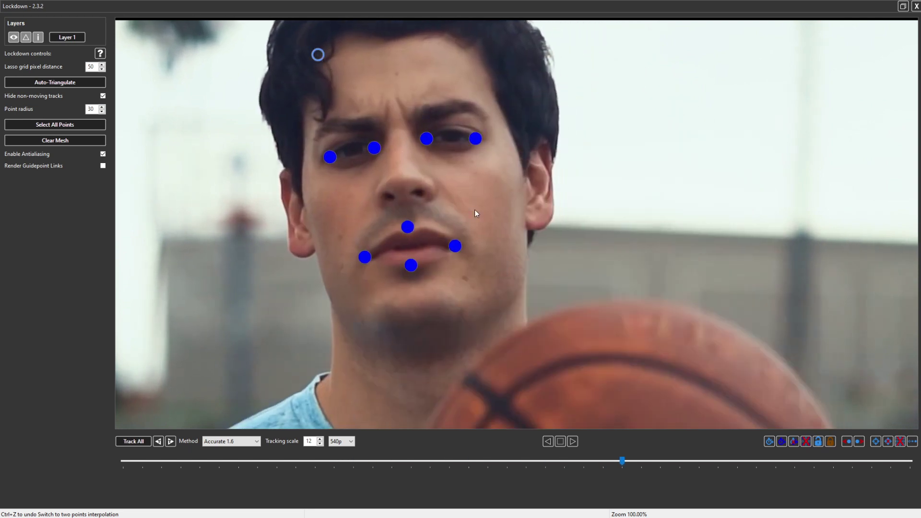
Step: Set the image-left mouth corner and lower-lip points to not track from the frame where the ball first covers them
key("Left")
key("Left")
key("Left")
key("Left")
key("Left")
key("Left")
key("Left")
key("Left")
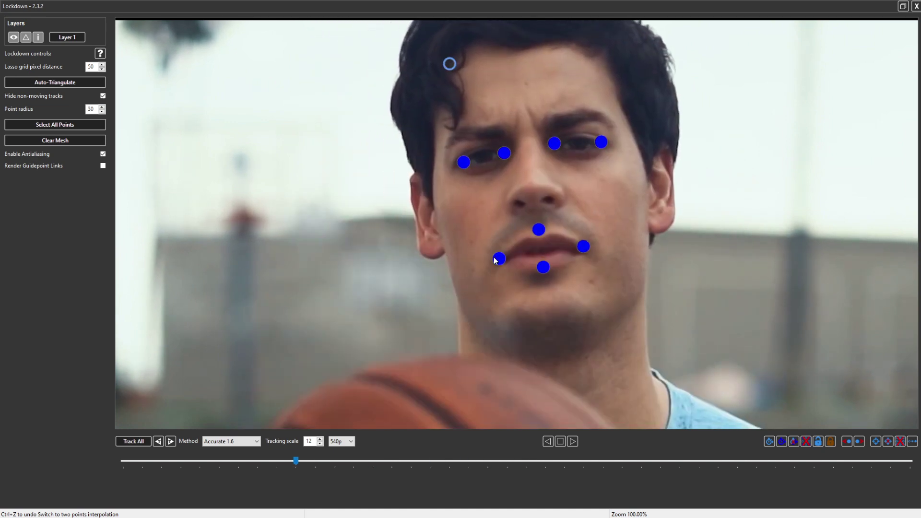
scroll(495, 260, "up", 2)
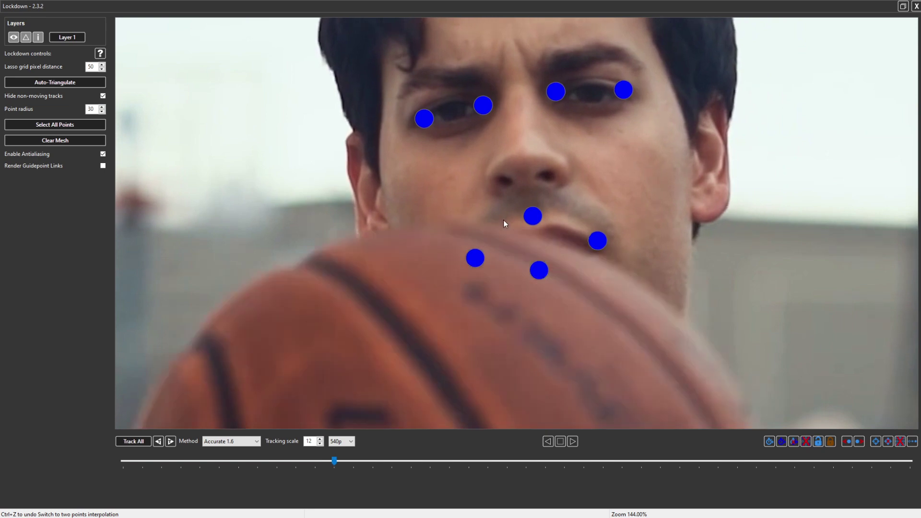
key("Left")
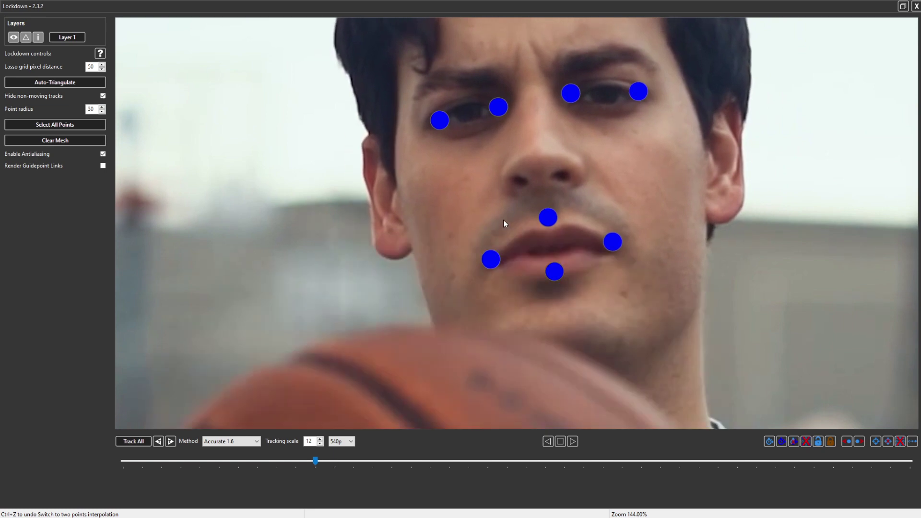
key("Right")
mouse_move(460, 235)
left_mouse_down()
mouse_move(536, 247)
mouse_move(547, 305)
mouse_move(398, 242)
left_mouse_up()
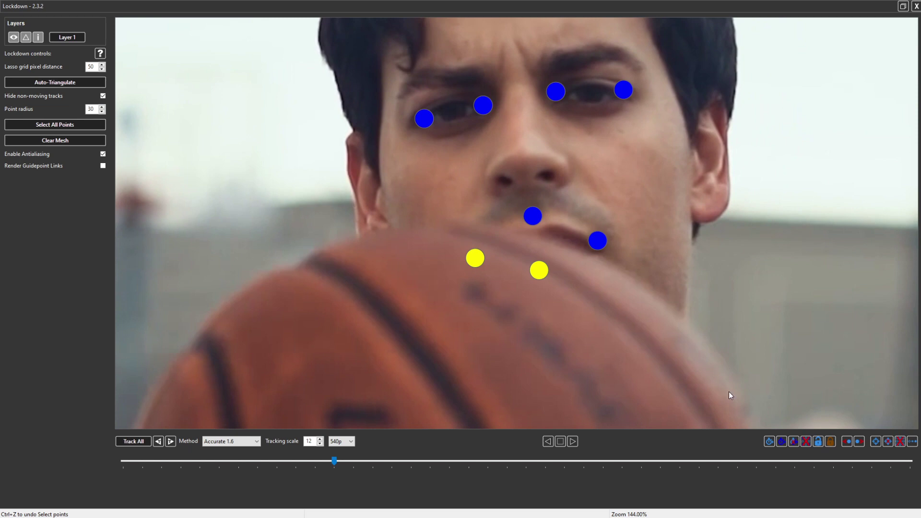
left_click(780, 440)
Step: On the following frame, set the upper-lip and image-right mouth corner points to not track
key("Right")
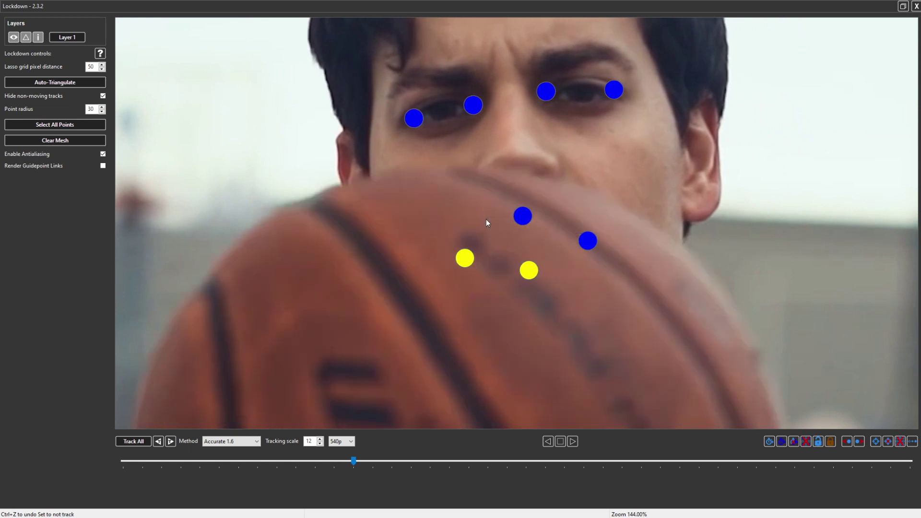
mouse_move(504, 194)
left_mouse_down()
mouse_move(502, 226)
mouse_move(503, 198)
left_mouse_up()
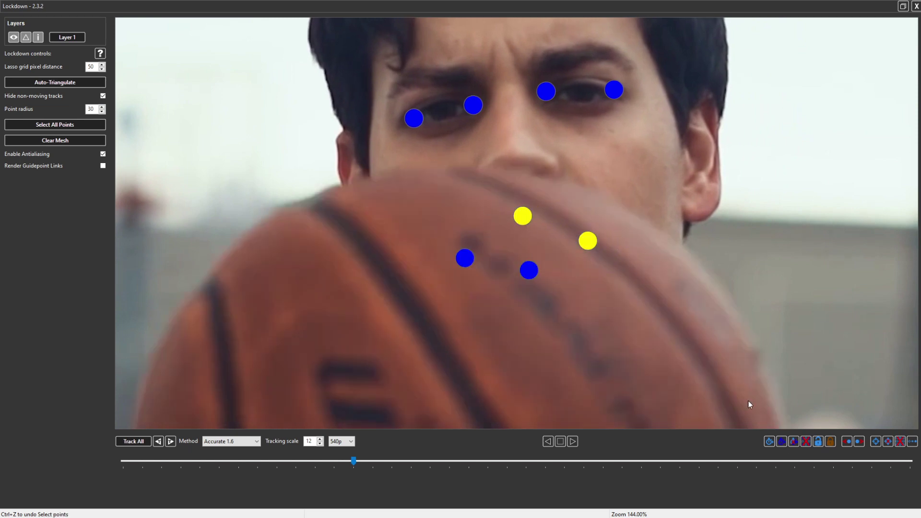
left_click(782, 441)
Step: One frame further, set the three eye-corner points reached by the ball to not track
key("Right")
mouse_move(354, 78)
left_mouse_down()
mouse_move(435, 161)
mouse_move(579, 95)
mouse_move(523, 51)
left_mouse_up()
left_click(782, 441)
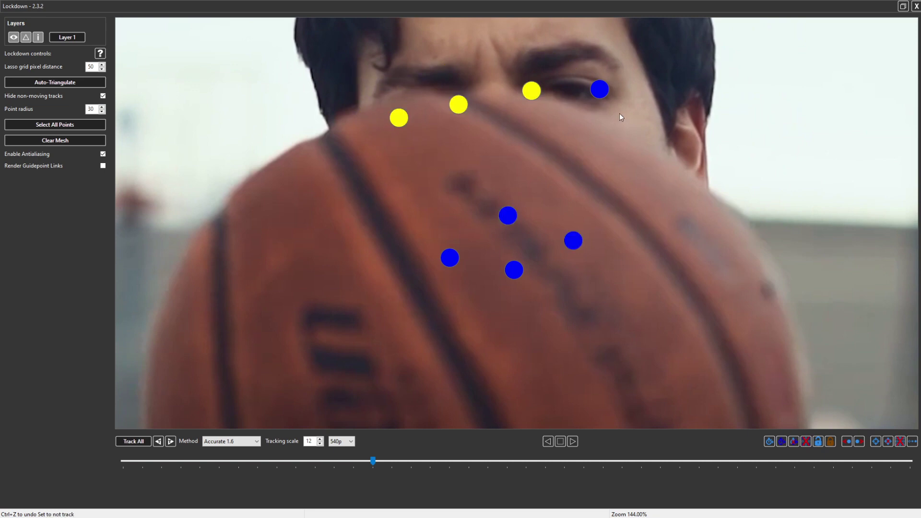
Step: Advance a frame, set the outer corner point of the image-right eye to not track, and deselect it
key("Right")
left_click_drag(576, 59, 655, 96)
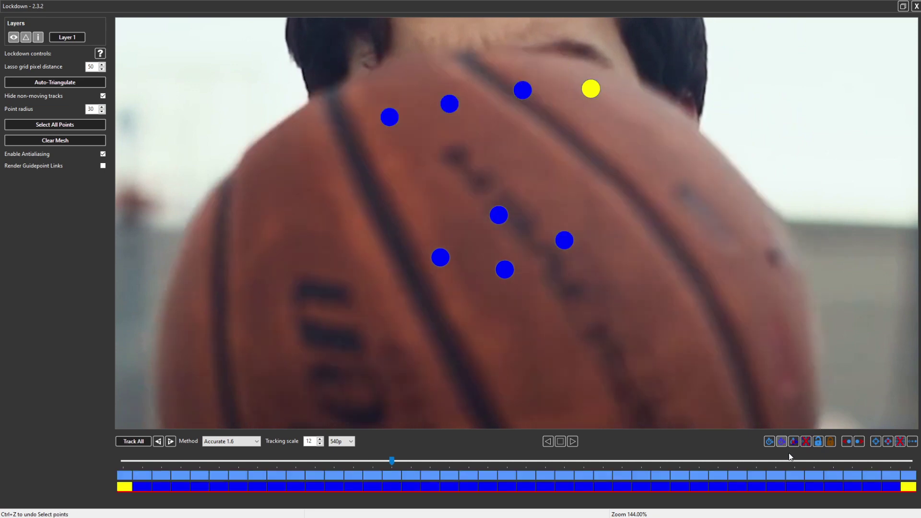
left_click(781, 441)
left_click_drag(604, 180, 689, 195)
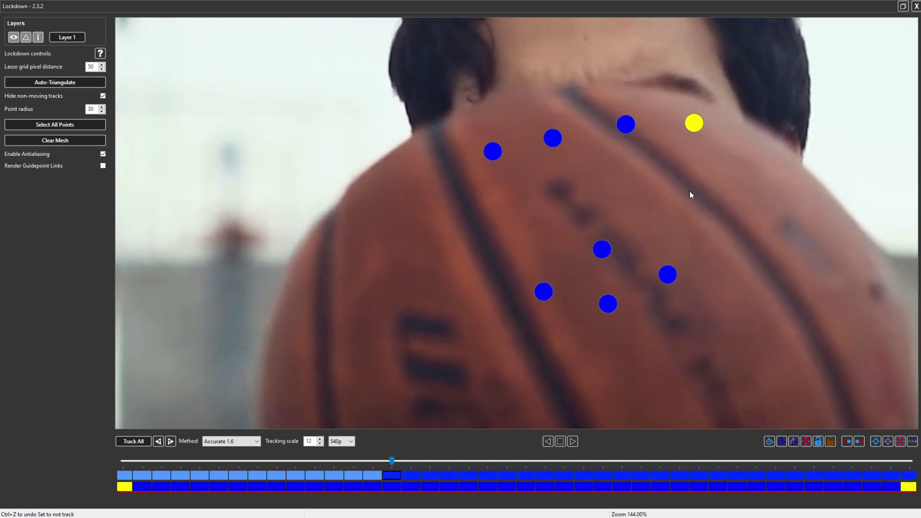
left_click(690, 191)
Step: Resume tracking for the outer corner point of the image-left eye from a frame where the ball has uncovered it
key("space")
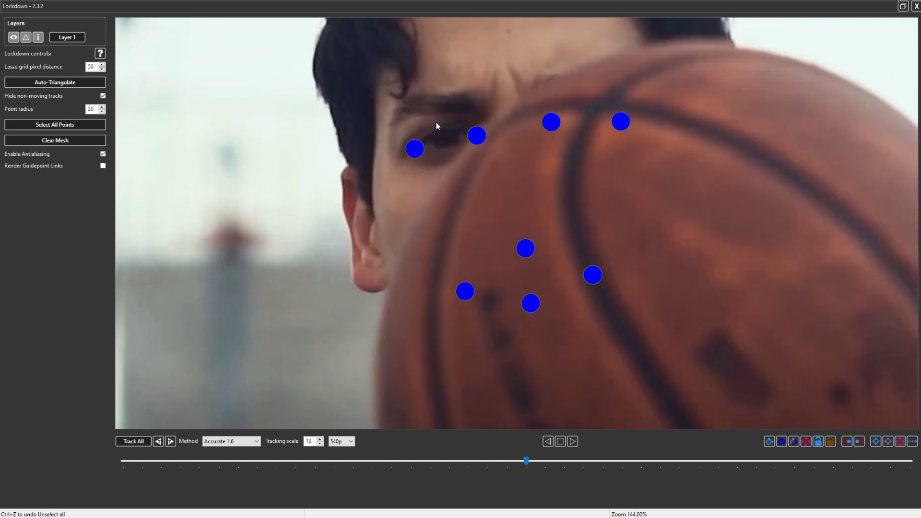
left_click(414, 148)
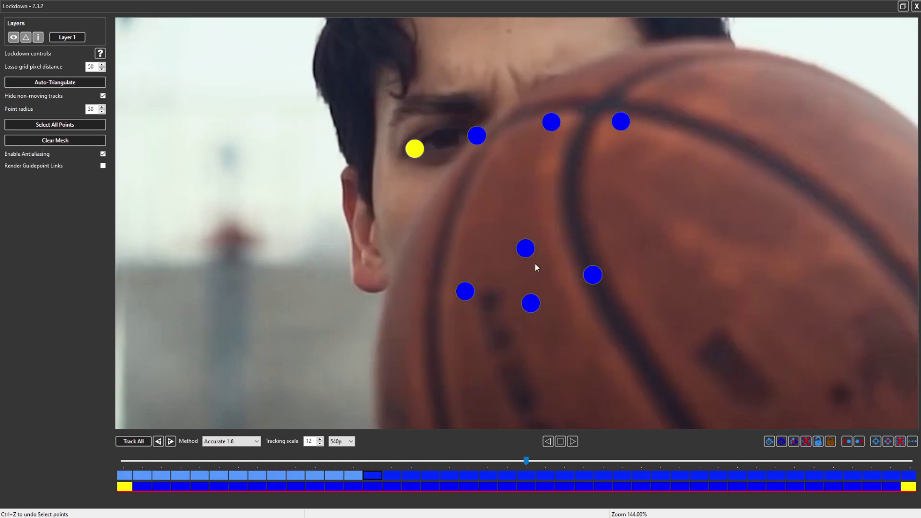
left_click(769, 441)
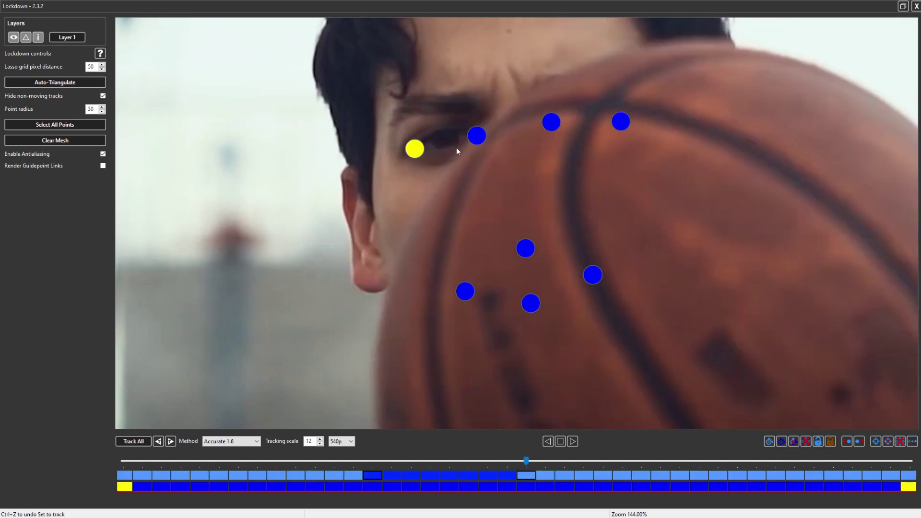
Step: On the next frame, resume tracking for the inner corner point of the image-left eye and advance one frame
key("Right")
left_click(468, 135)
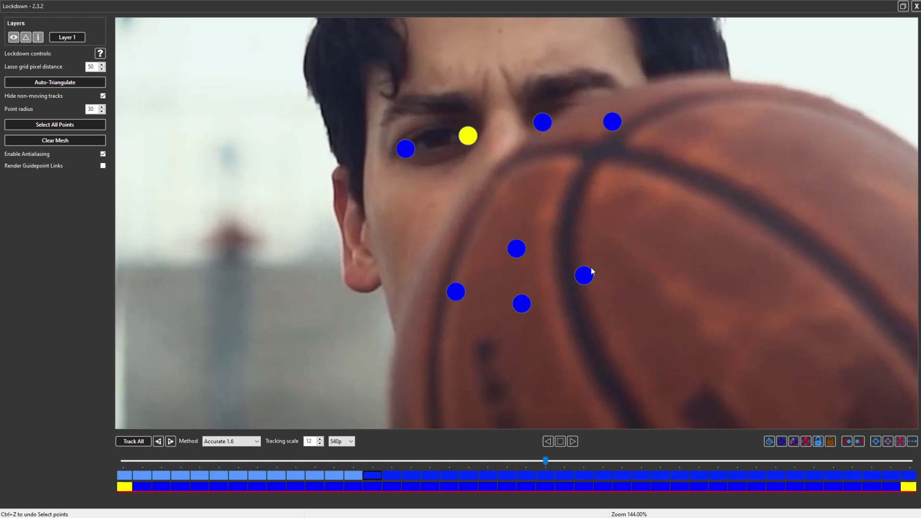
left_click(769, 441)
key("Right")
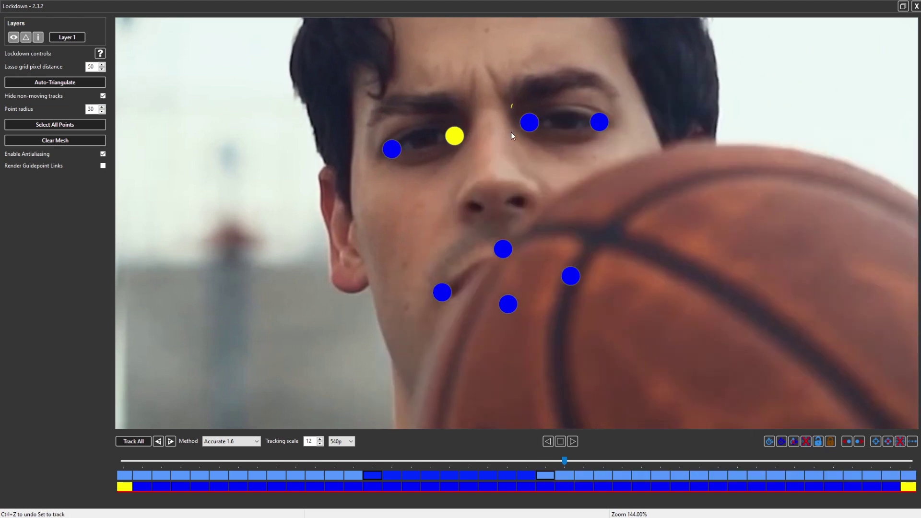
Step: Resume tracking for both corner points of the image-right eye and advance one frame
left_click_drag(510, 131, 634, 82)
left_click(768, 441)
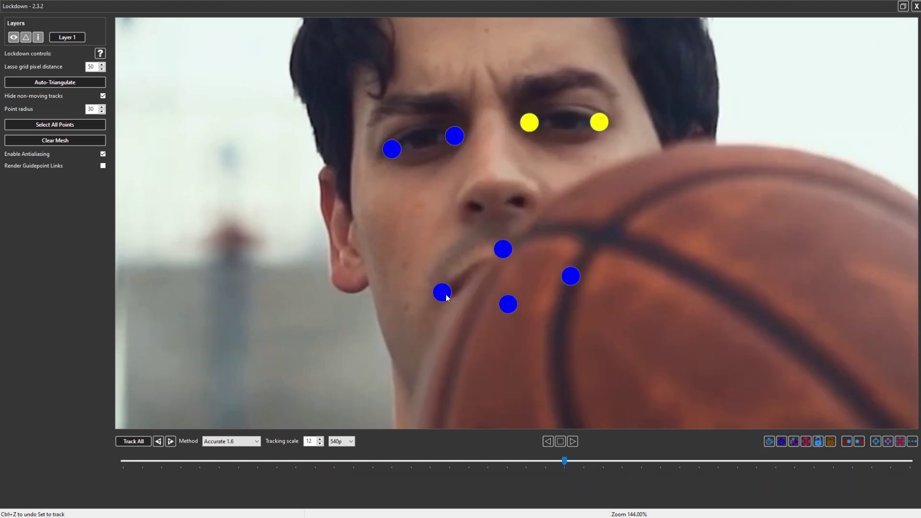
key("Right")
Step: Resume tracking for the upper-lip point and the image-left mouth corner point, and advance one frame
mouse_move(455, 302)
left_mouse_down()
mouse_move(505, 222)
mouse_move(480, 230)
left_mouse_up()
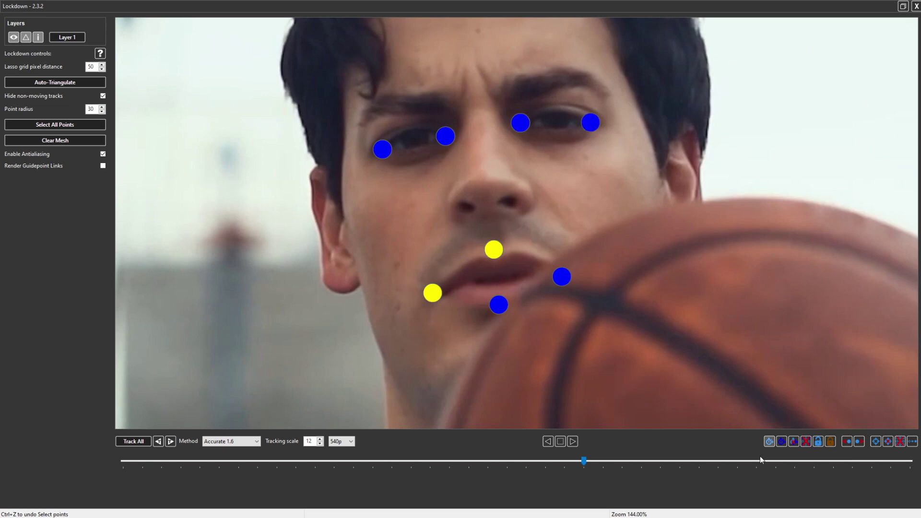
left_click(768, 442)
key("Right")
Step: Resume tracking for the lower-lip point and the image-right mouth corner point, and deselect them
mouse_move(474, 292)
left_mouse_down()
mouse_move(591, 273)
mouse_move(569, 242)
left_mouse_up()
left_click(769, 441)
left_click(628, 239)
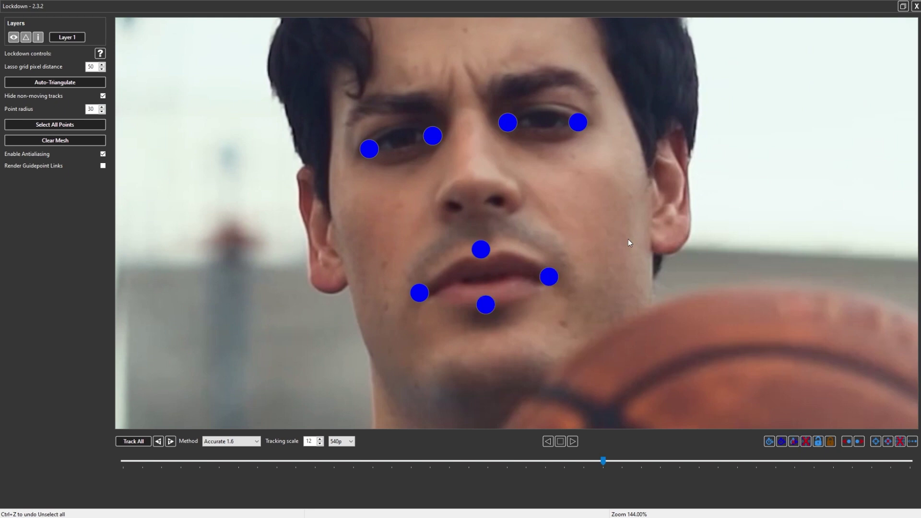
Step: Check the not-tracked ranges of the lower-lip point and the image-right mouth corner point individually, leaving all points deselected
scroll(629, 239, "down", 2)
left_click_drag(597, 240, 586, 240)
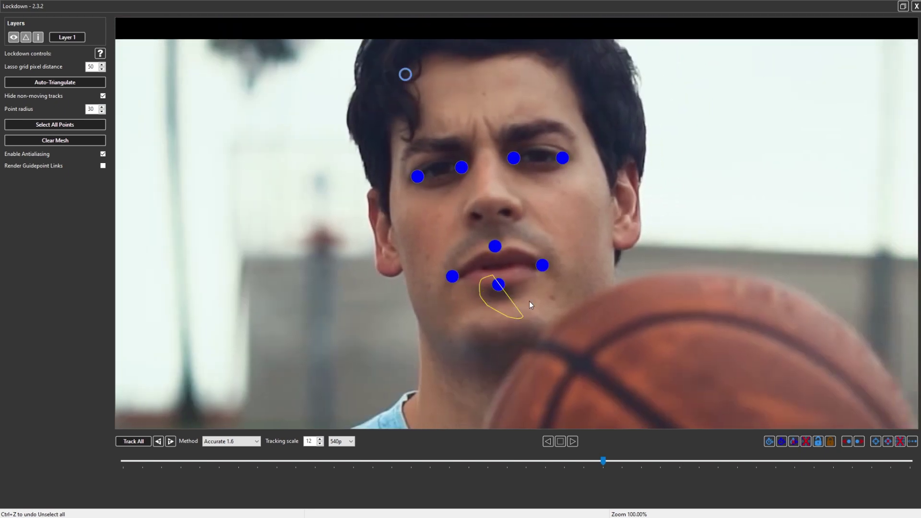
left_click_drag(530, 305, 528, 316)
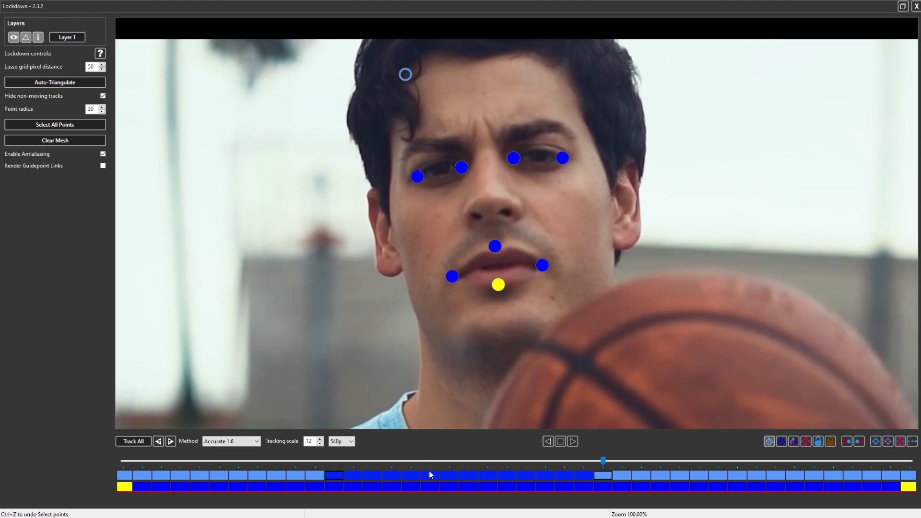
left_click(592, 322)
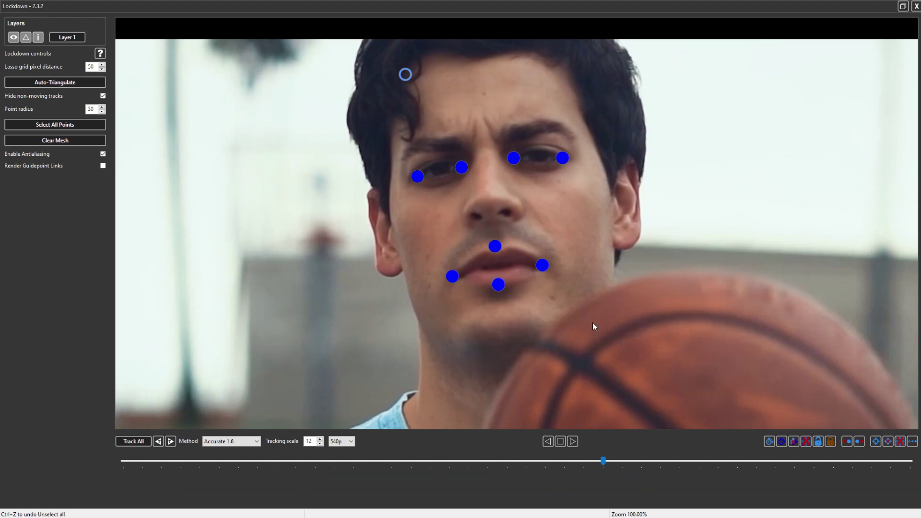
left_click_drag(567, 294, 576, 271)
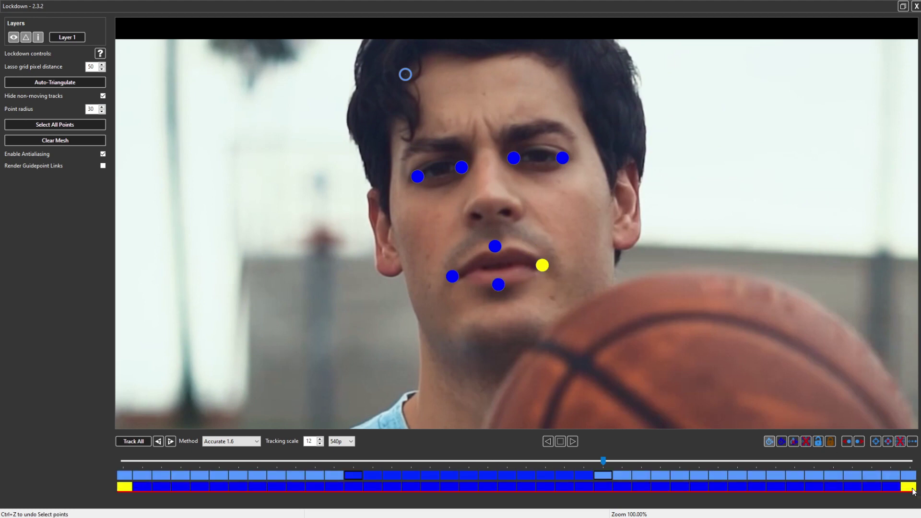
left_click(597, 319)
scroll(598, 319, "down", 2)
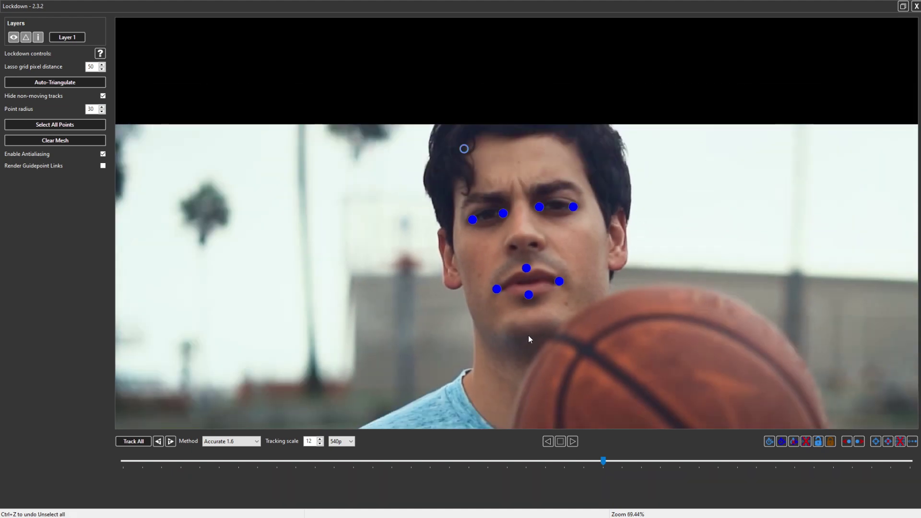